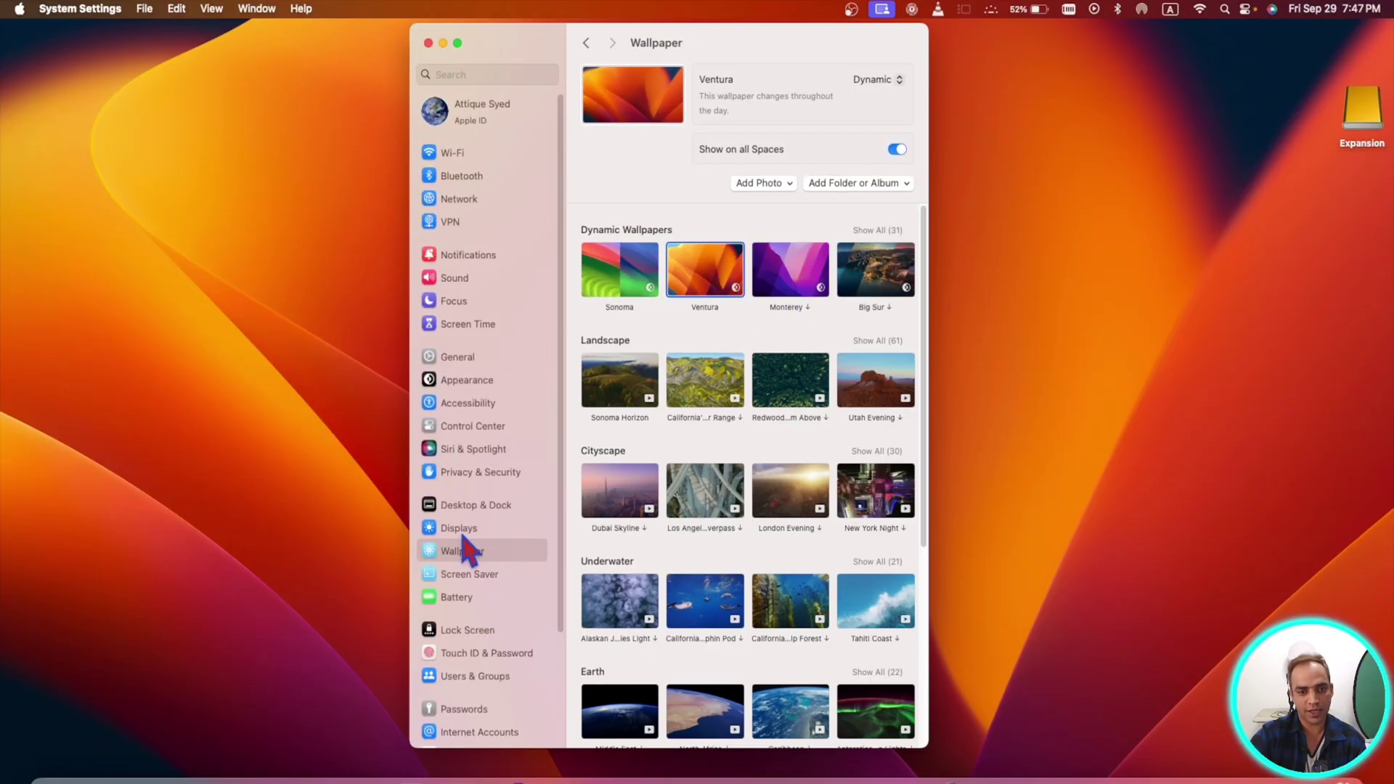
Open System Settings from the Dock and go to the Desktop & Dock page.
click(457, 552)
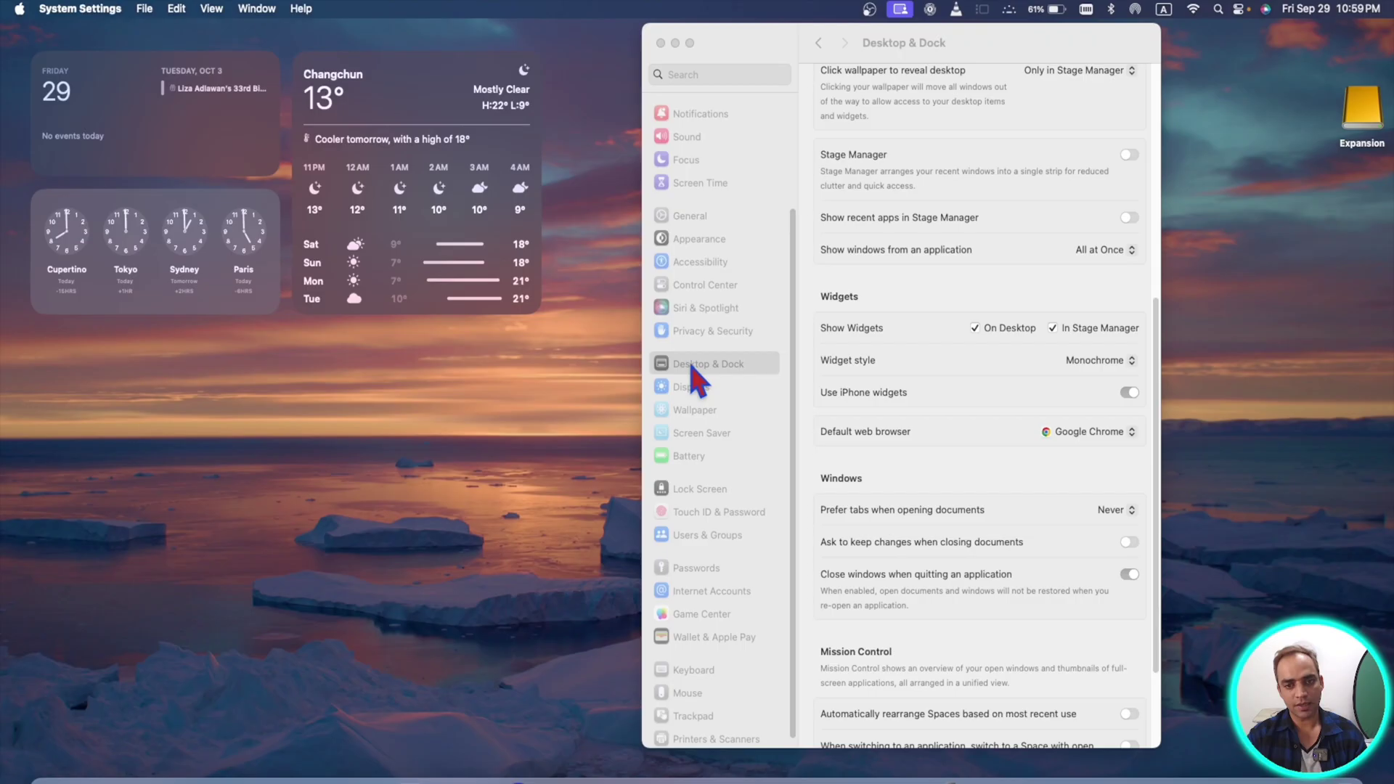
click(697, 361)
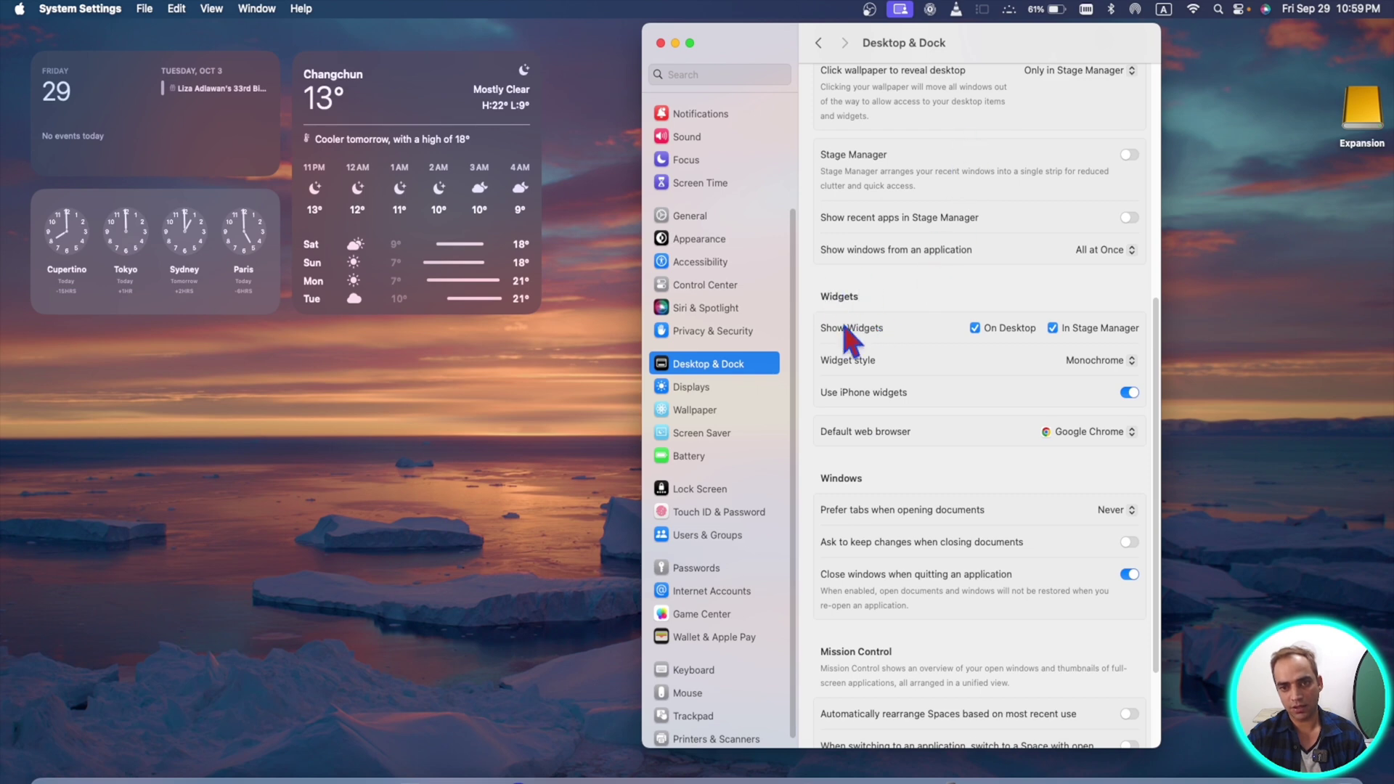
Toggle Show Widgets On Desktop off and on, then turn Stage Manager on from the menu bar.
click(975, 329)
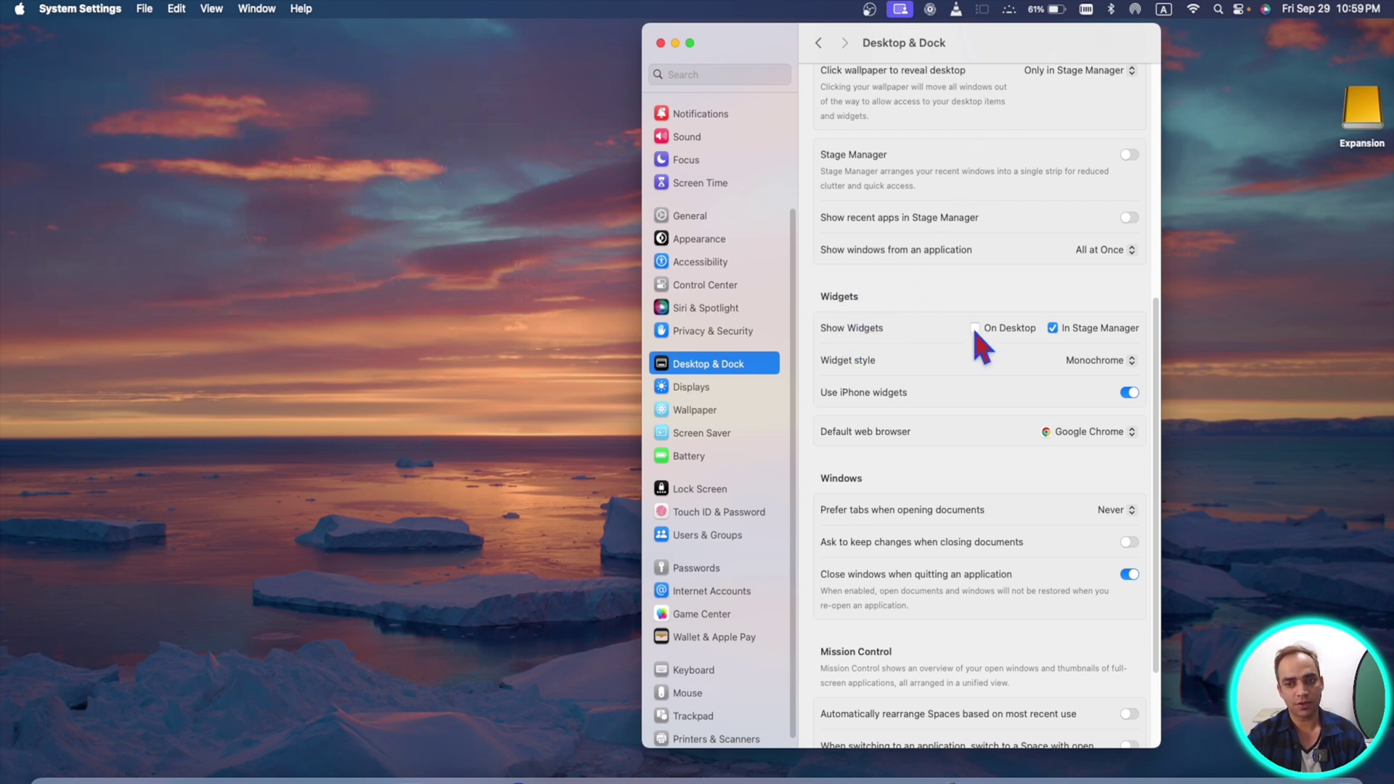
click(976, 328)
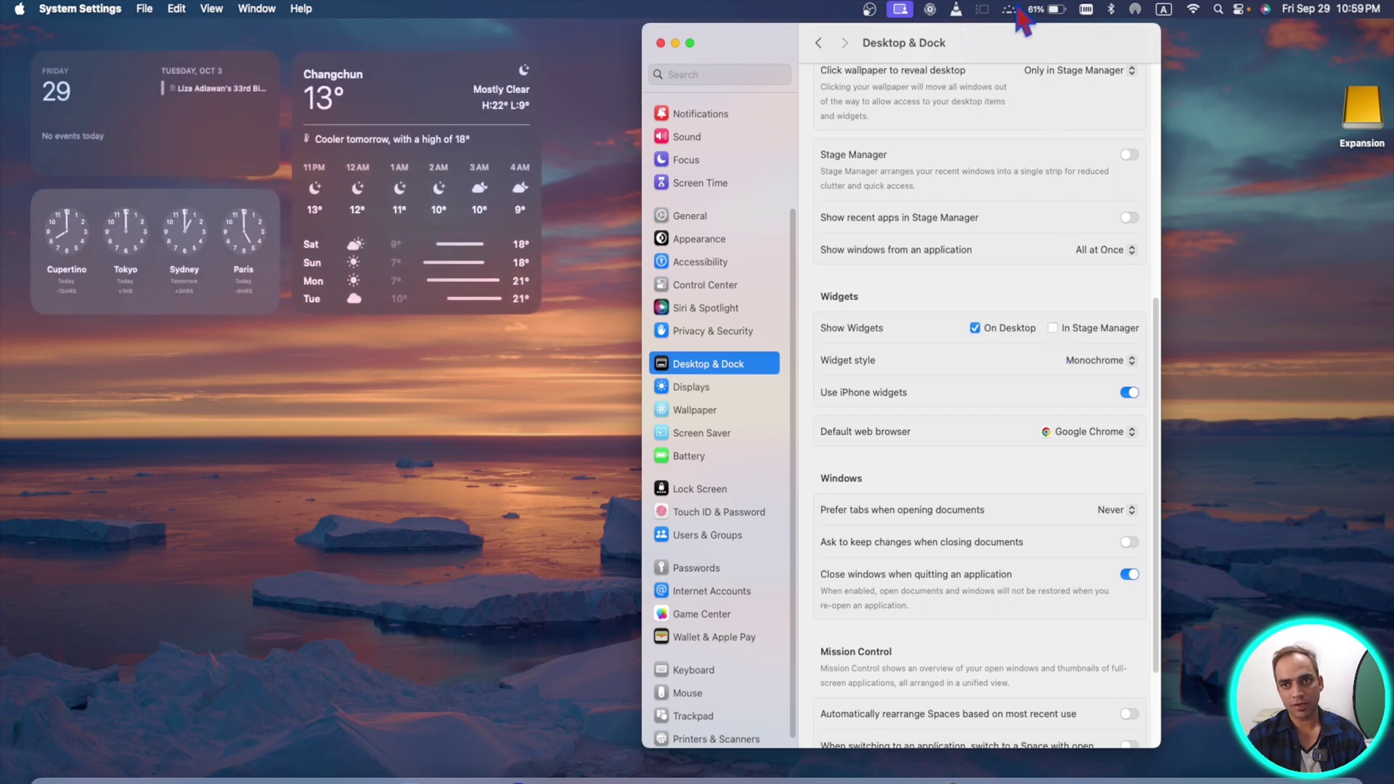
click(982, 8)
click(1160, 36)
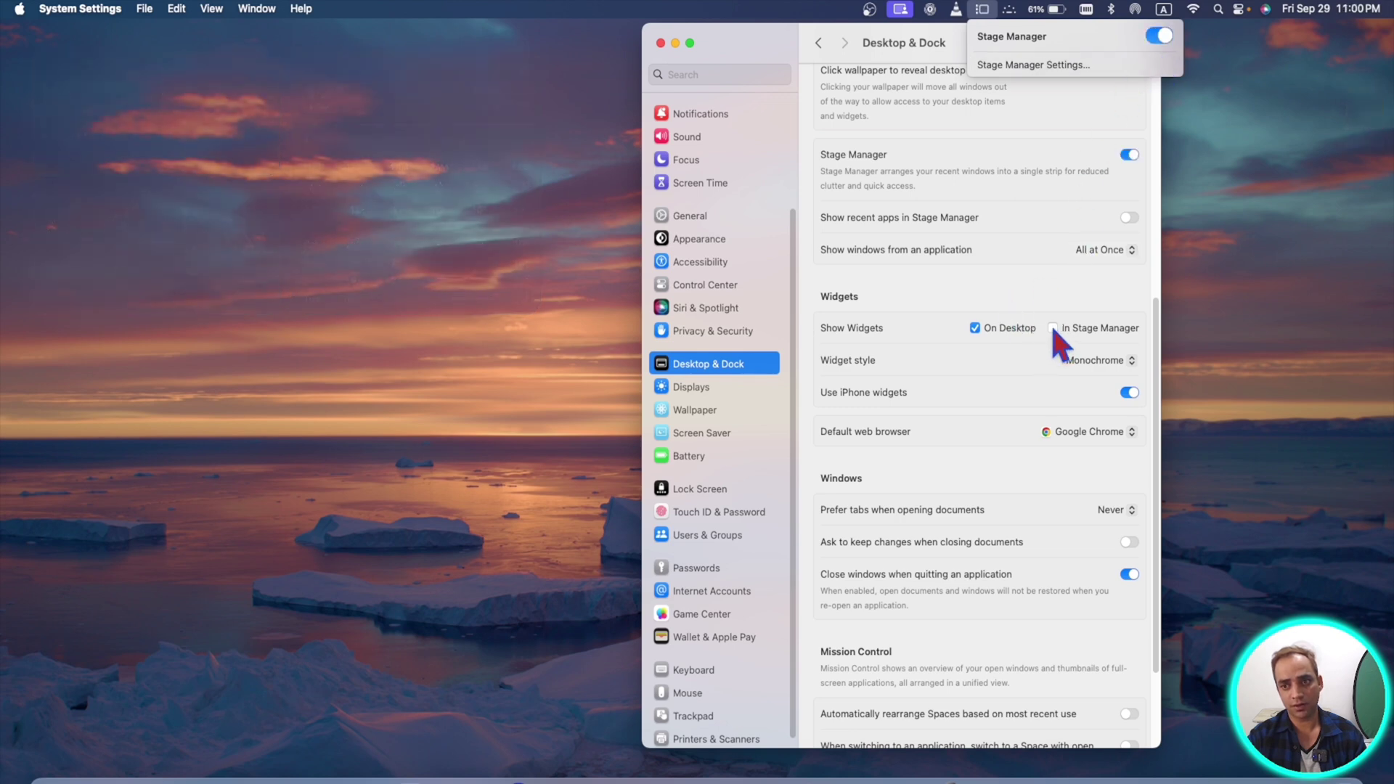
click(1001, 343)
Show widgets in Stage Manager instead of on the desktop, preview the desktop, and turn on iPhone widgets.
click(1053, 328)
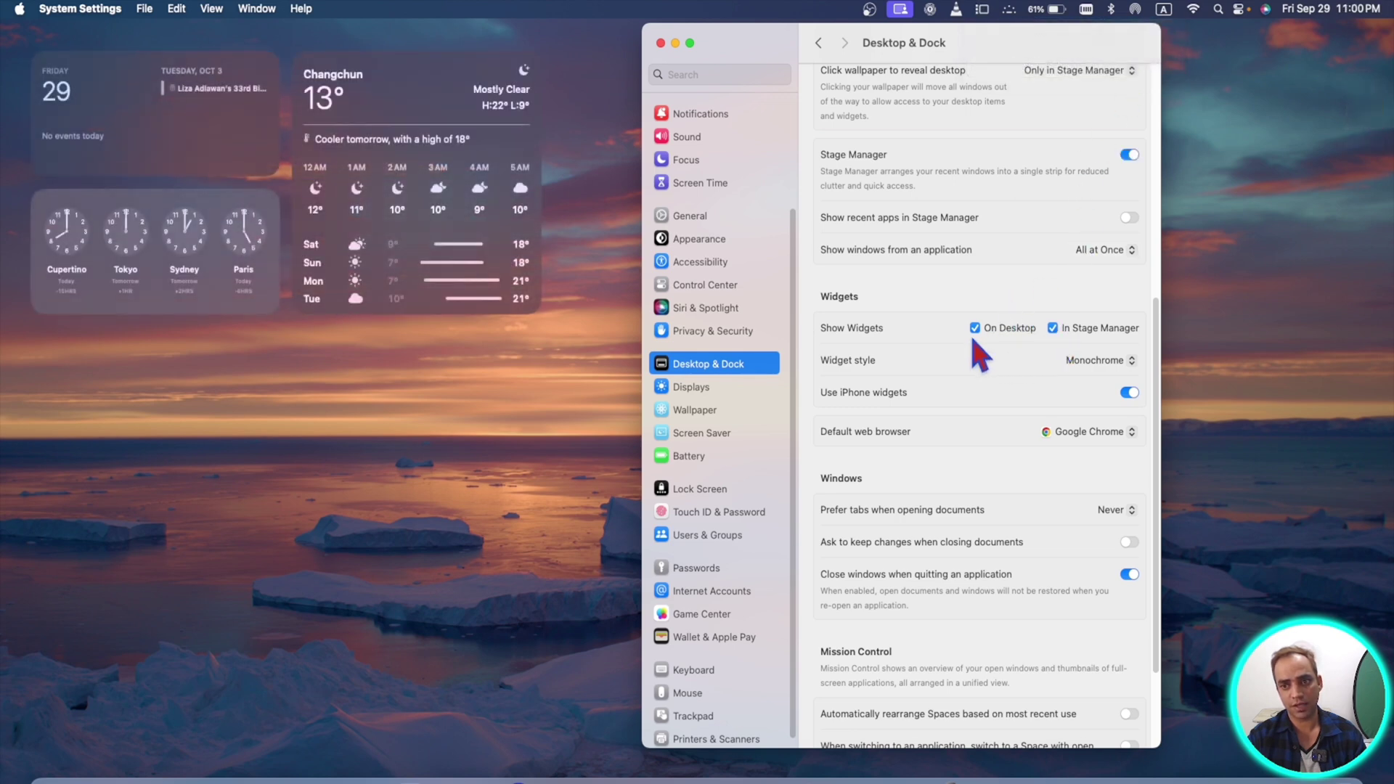
click(974, 328)
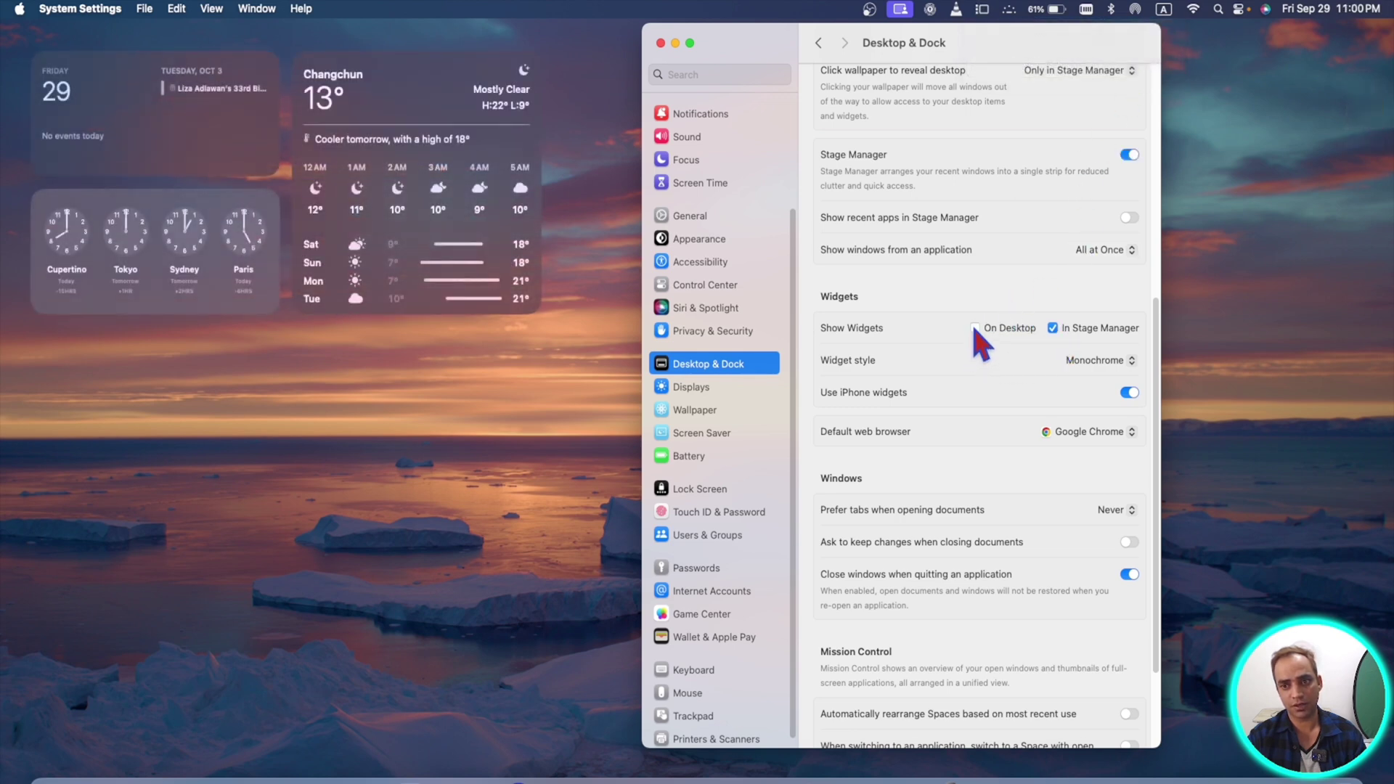
click(3, 396)
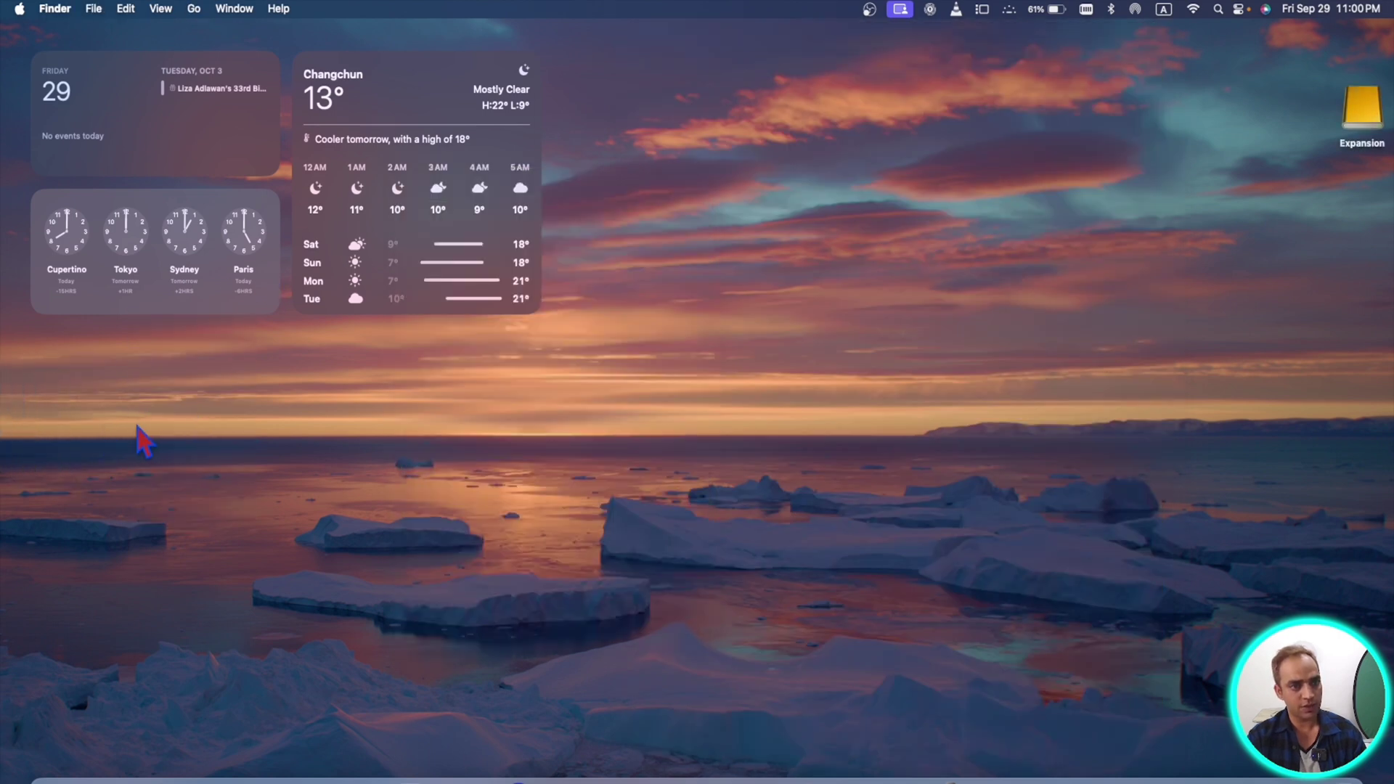
click(91, 432)
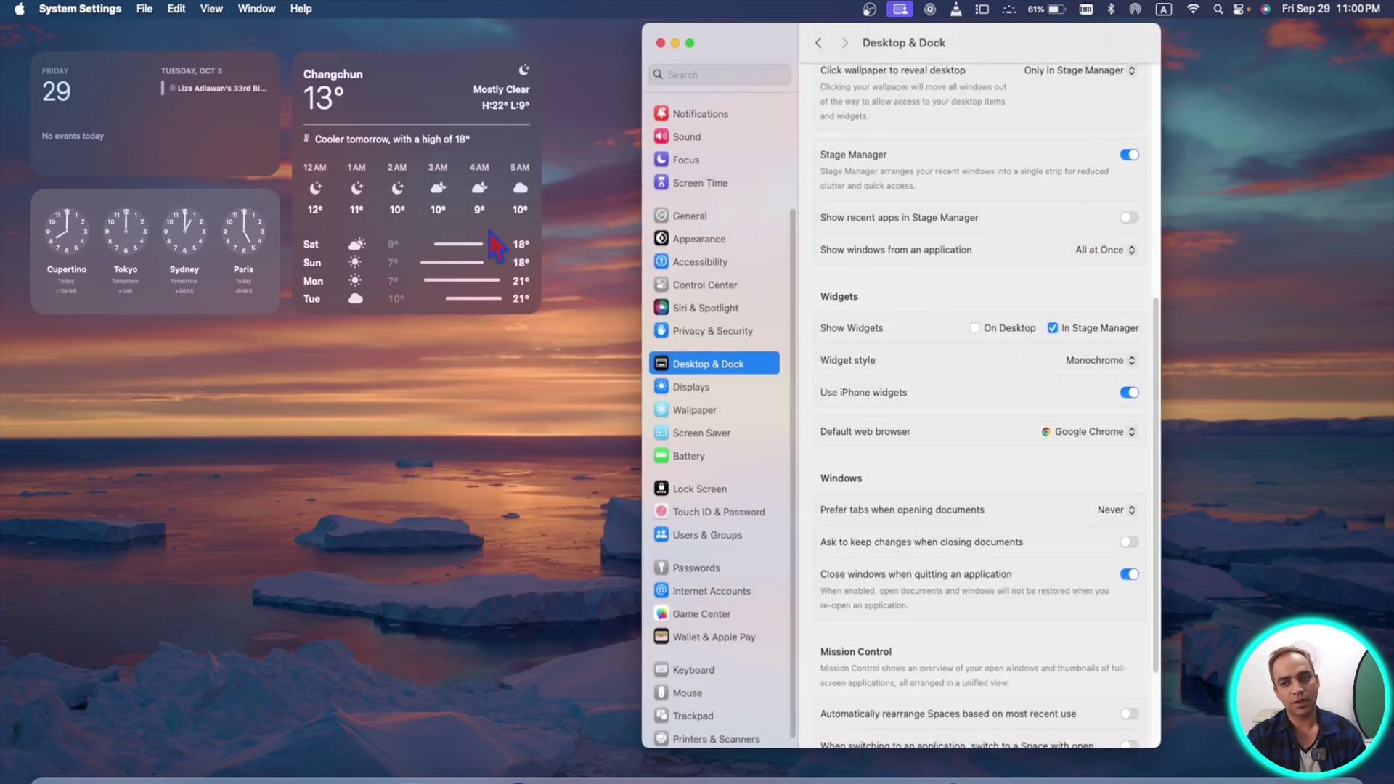
click(1133, 394)
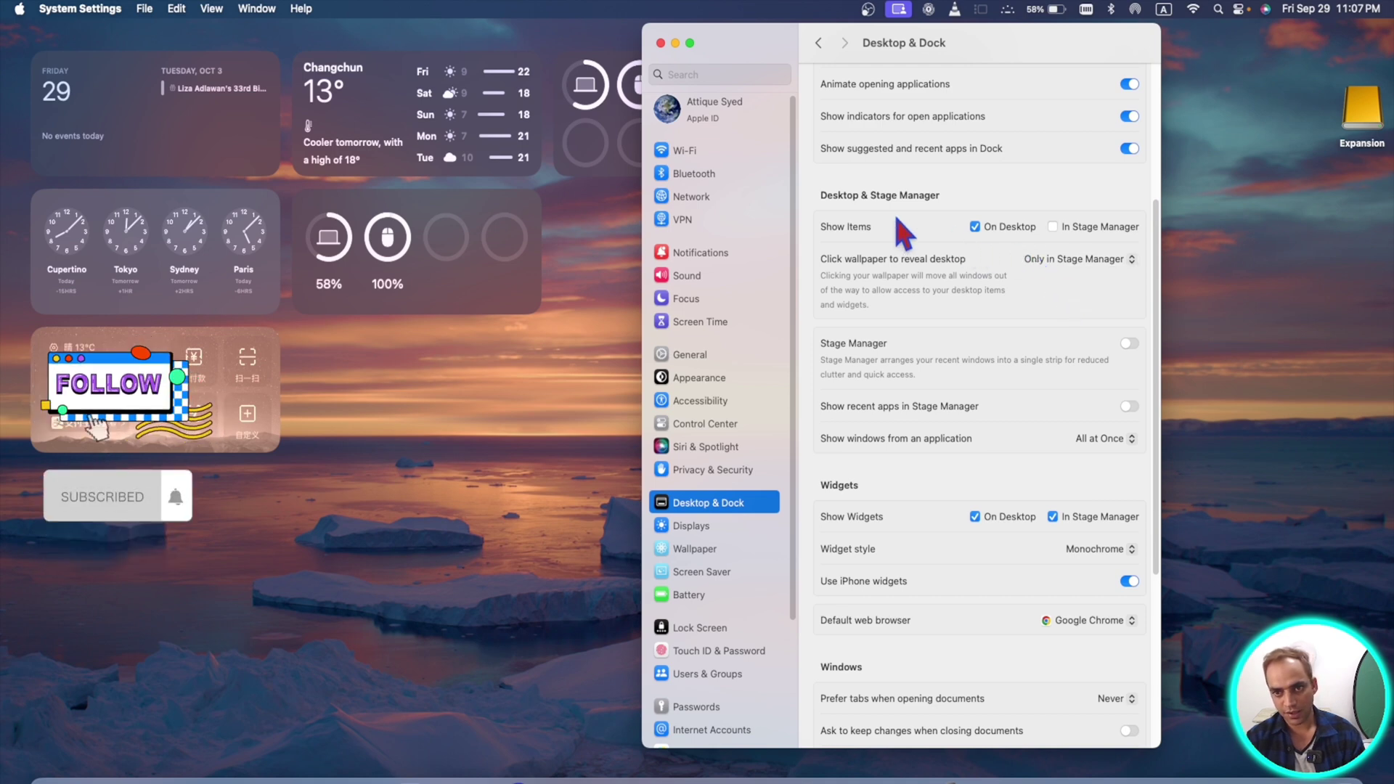
Set 'Click wallpaper to reveal desktop' to Always and test it by hiding and restoring a Chrome window.
click(1078, 262)
click(1044, 241)
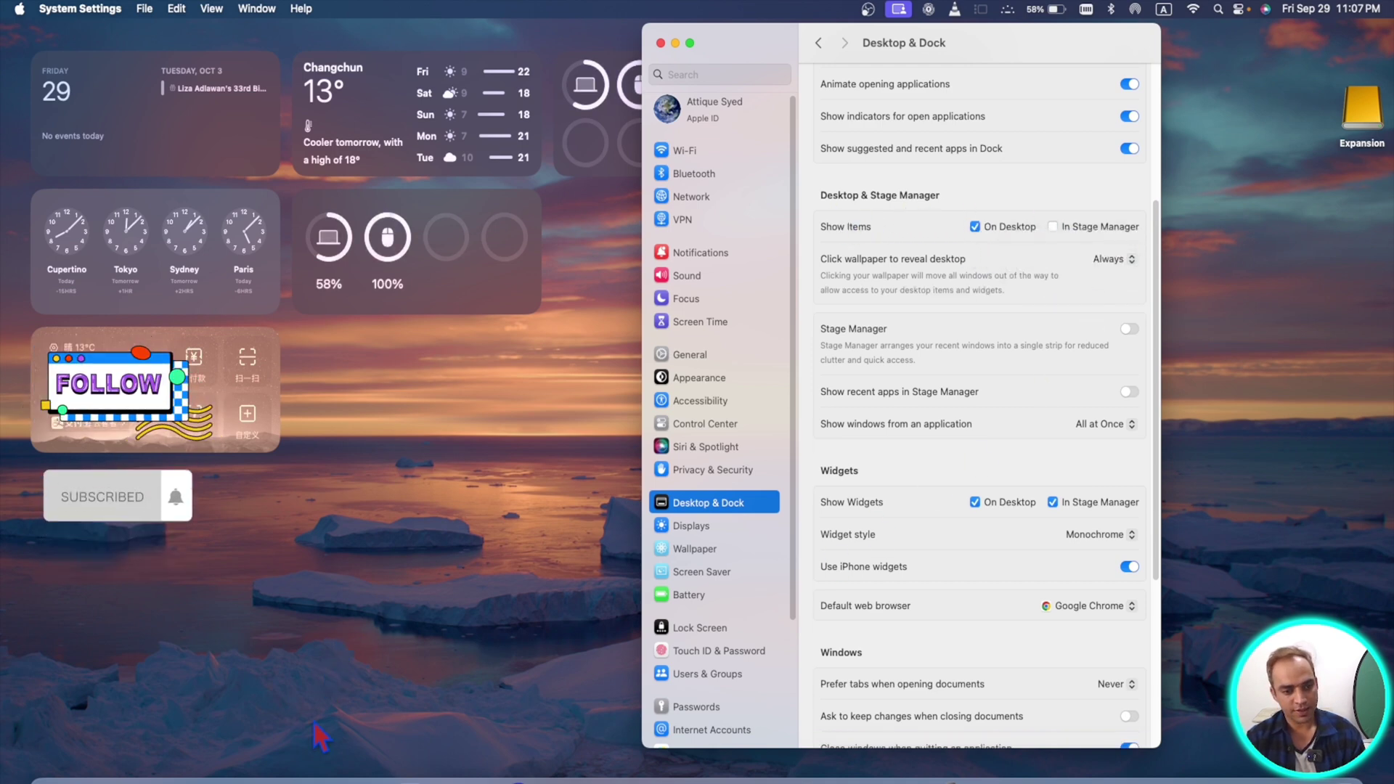
click(264, 764)
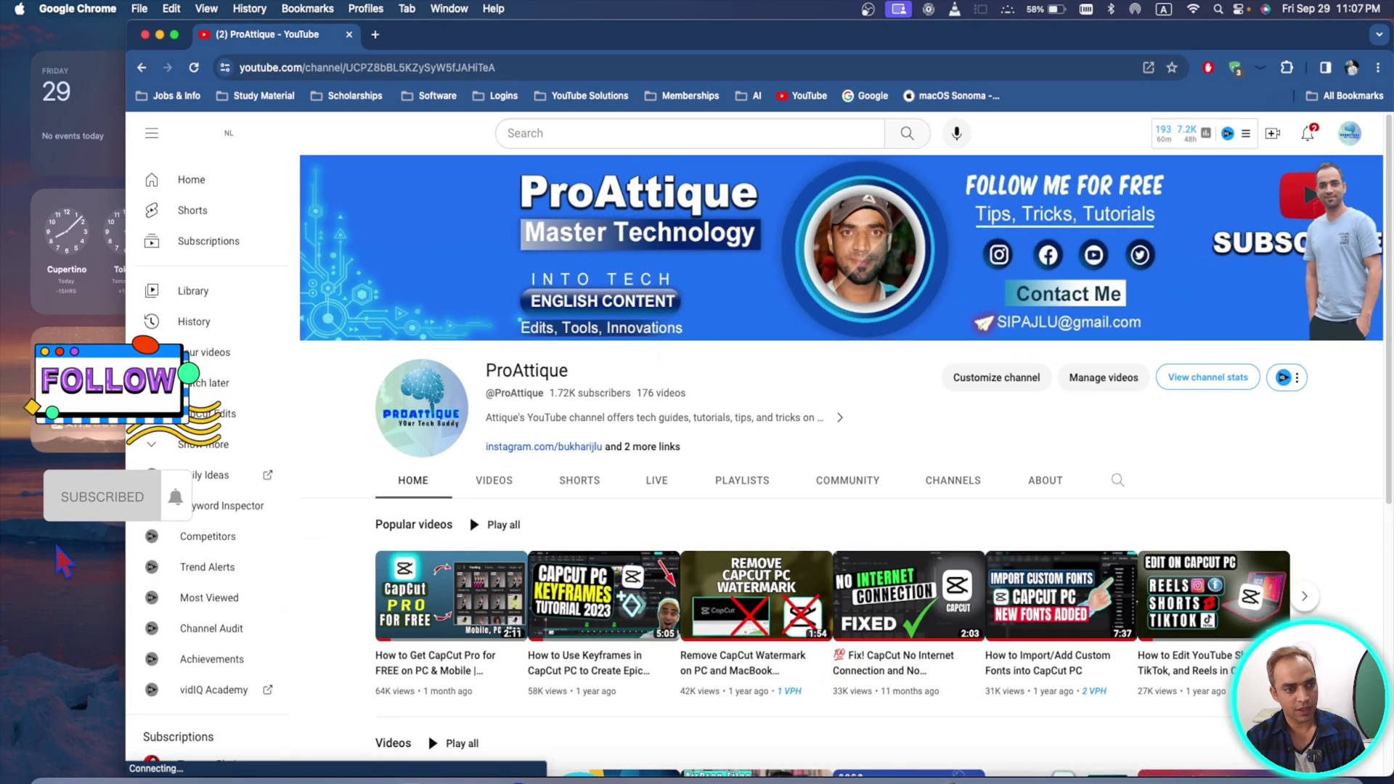
click(54, 534)
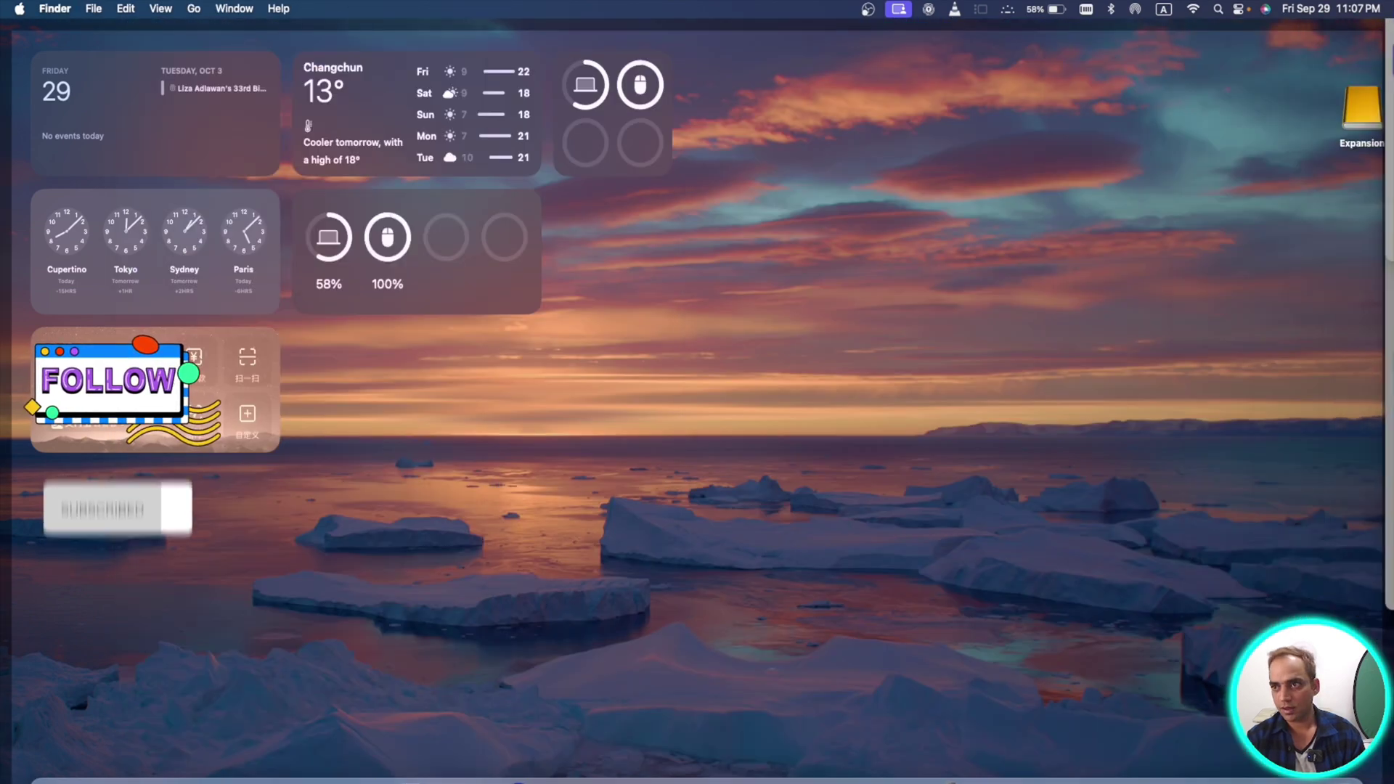
click(22, 452)
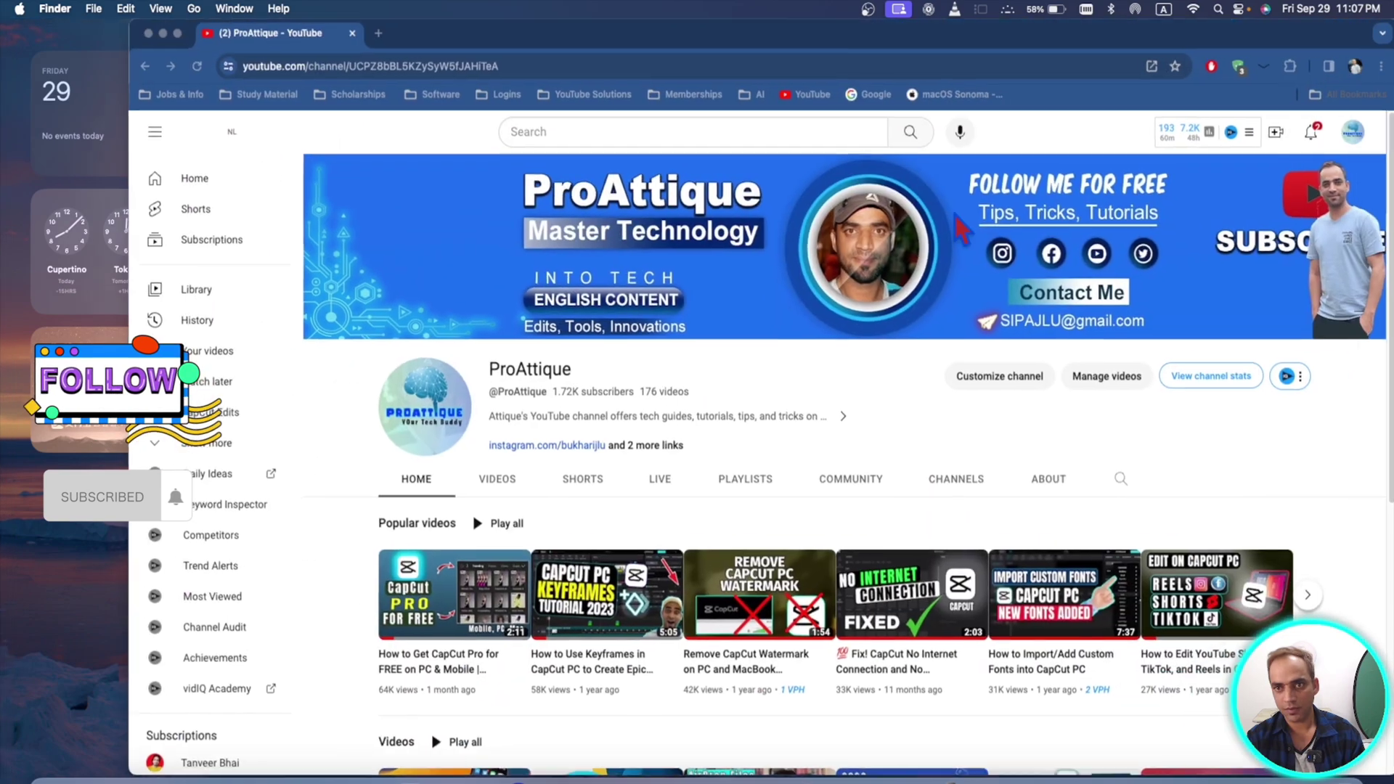
click(7, 561)
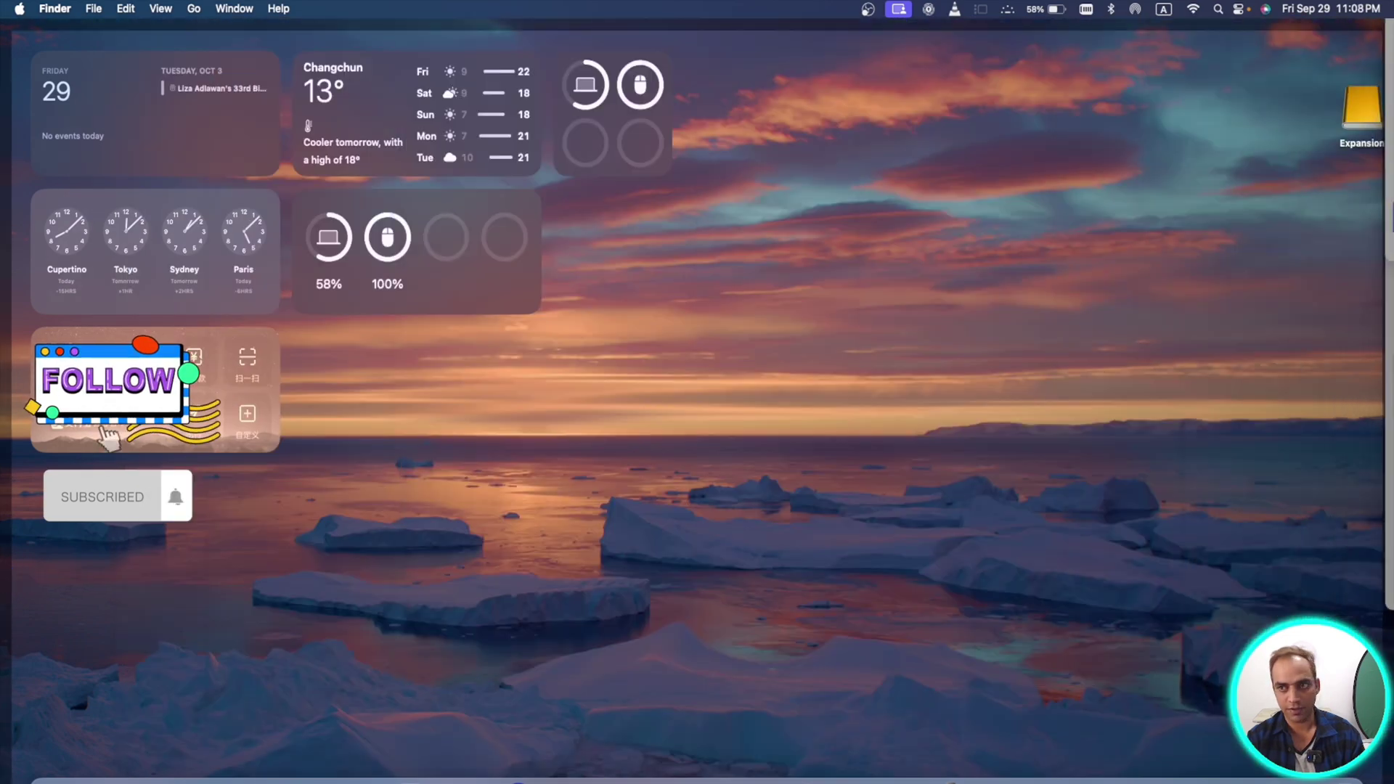
click(1043, 223)
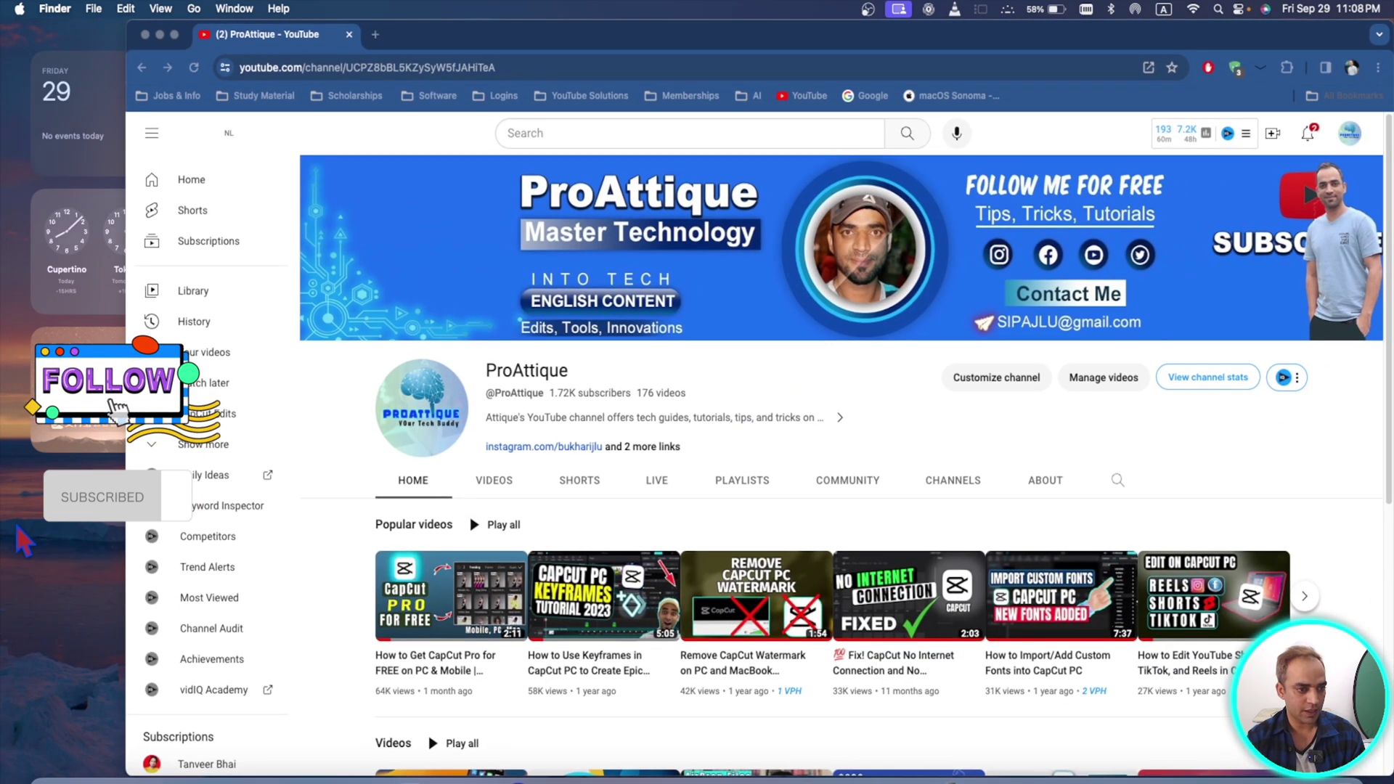
click(7, 563)
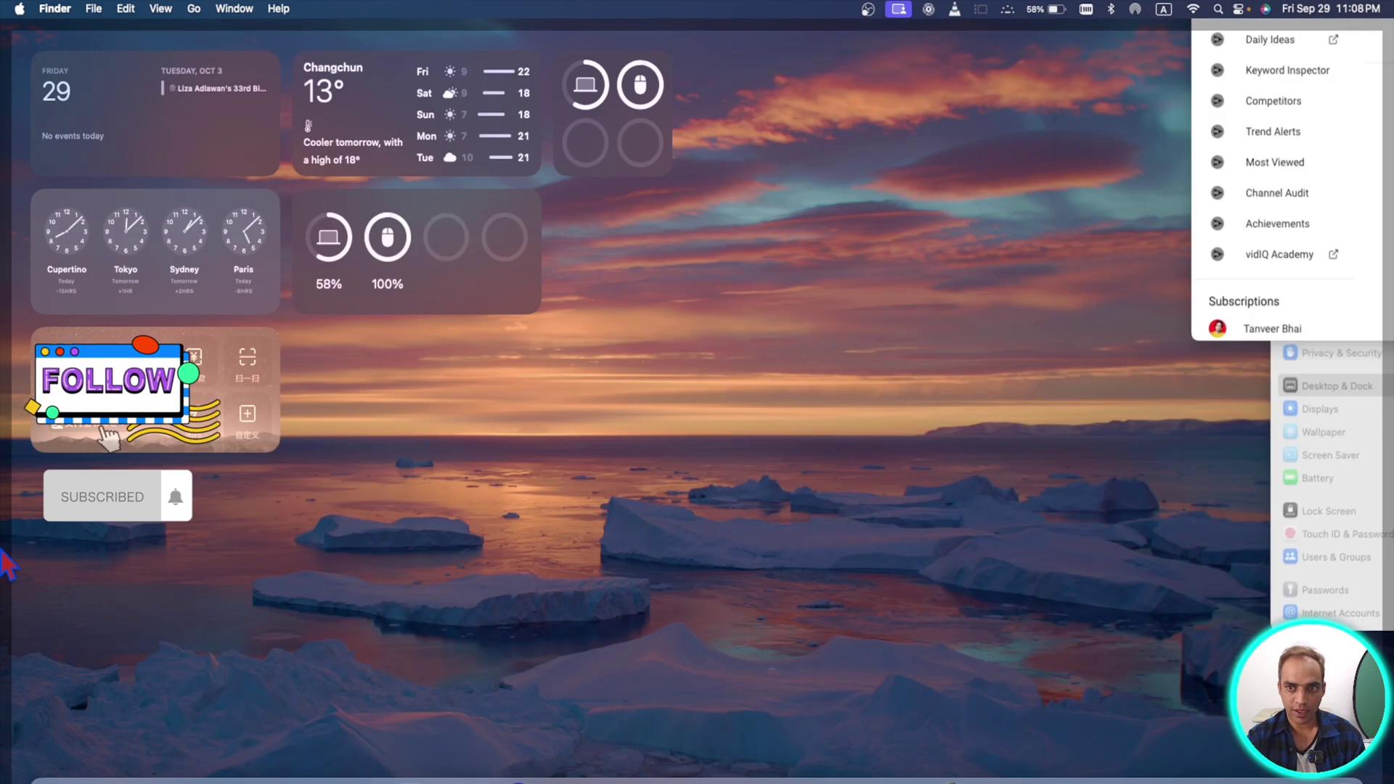
click(1348, 118)
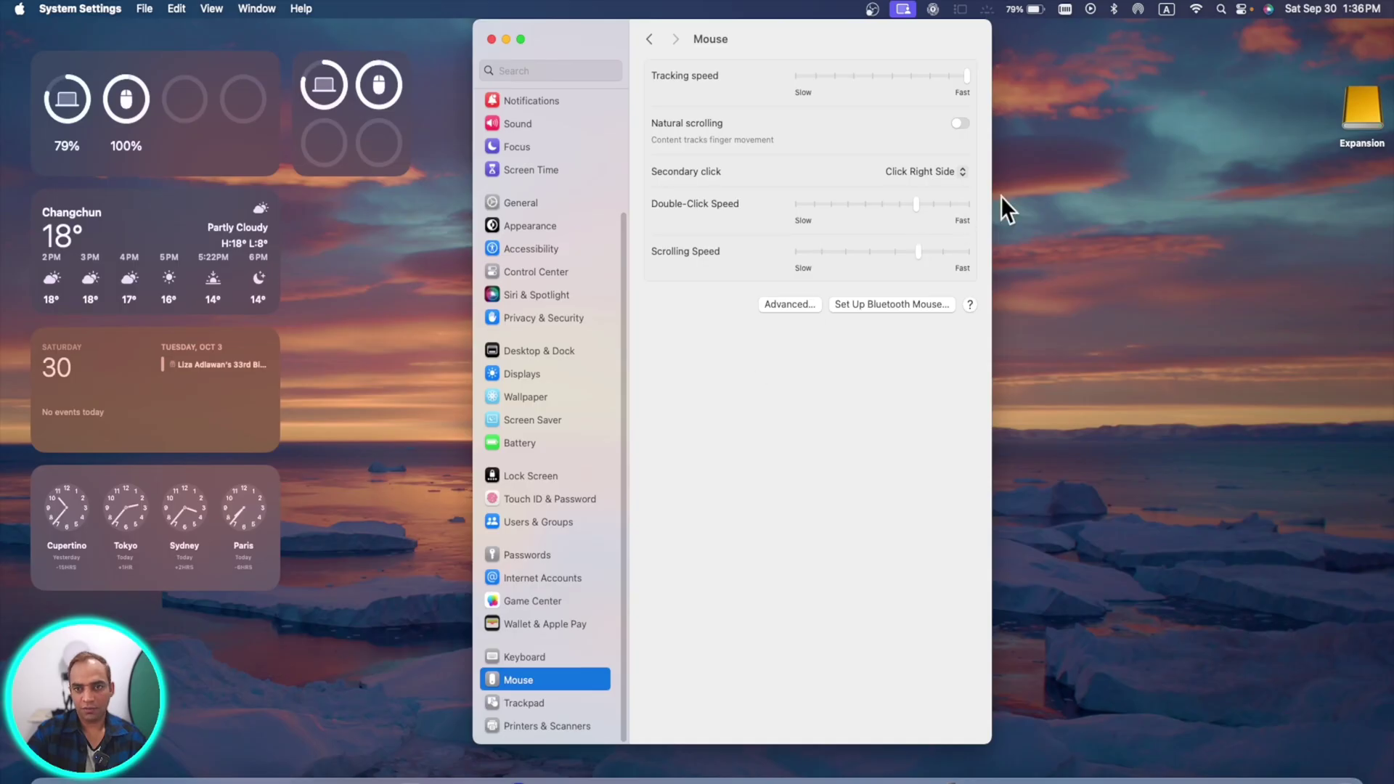
Review the mouse's Advanced Pointer acceleration option, close it, then reopen the Advanced options.
click(776, 305)
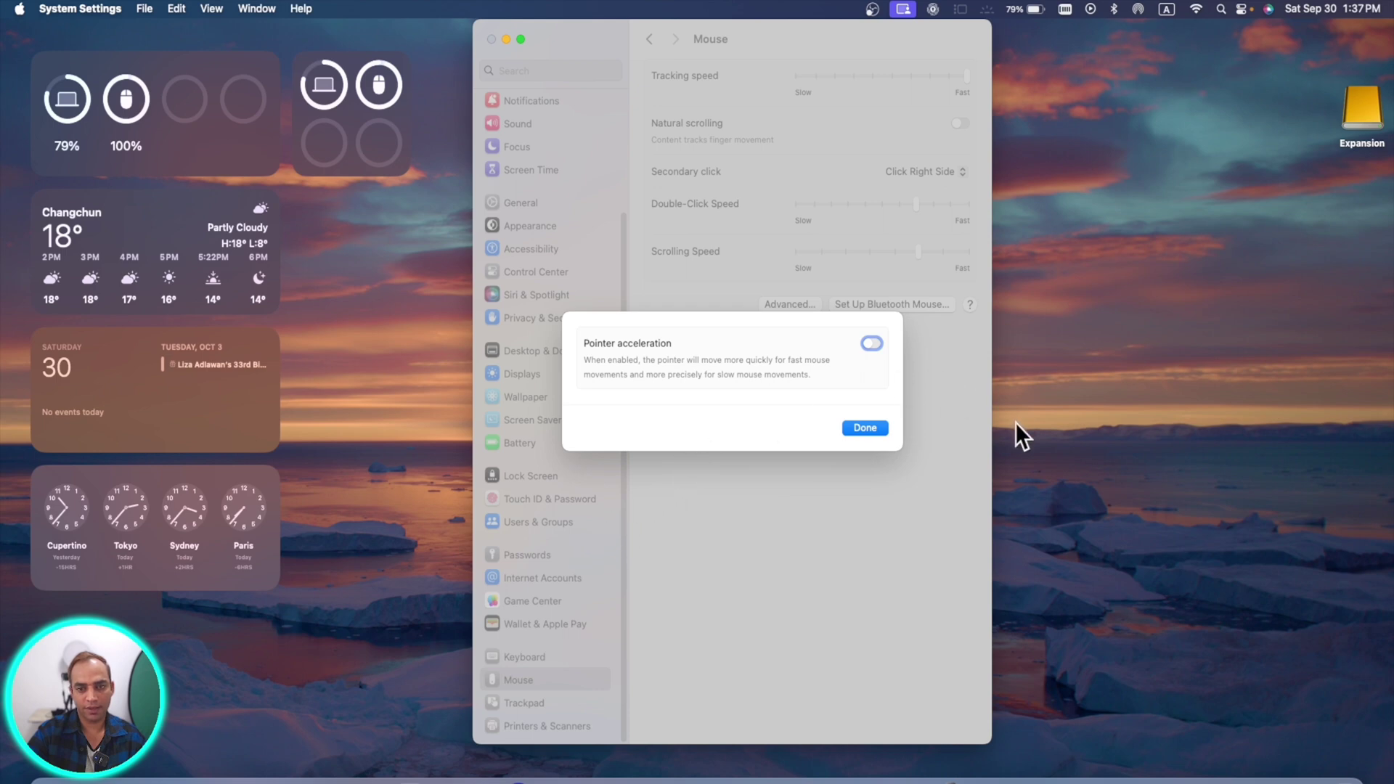
click(865, 427)
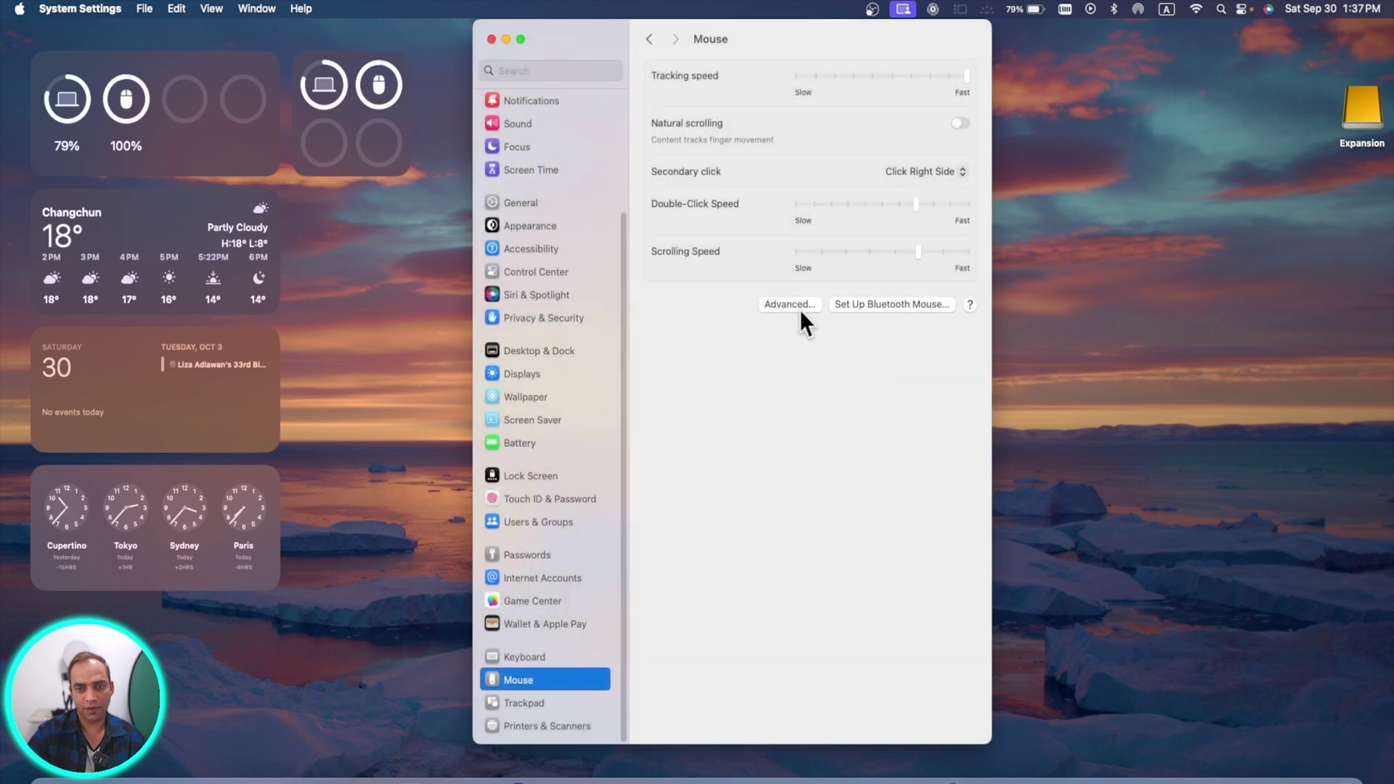
click(800, 309)
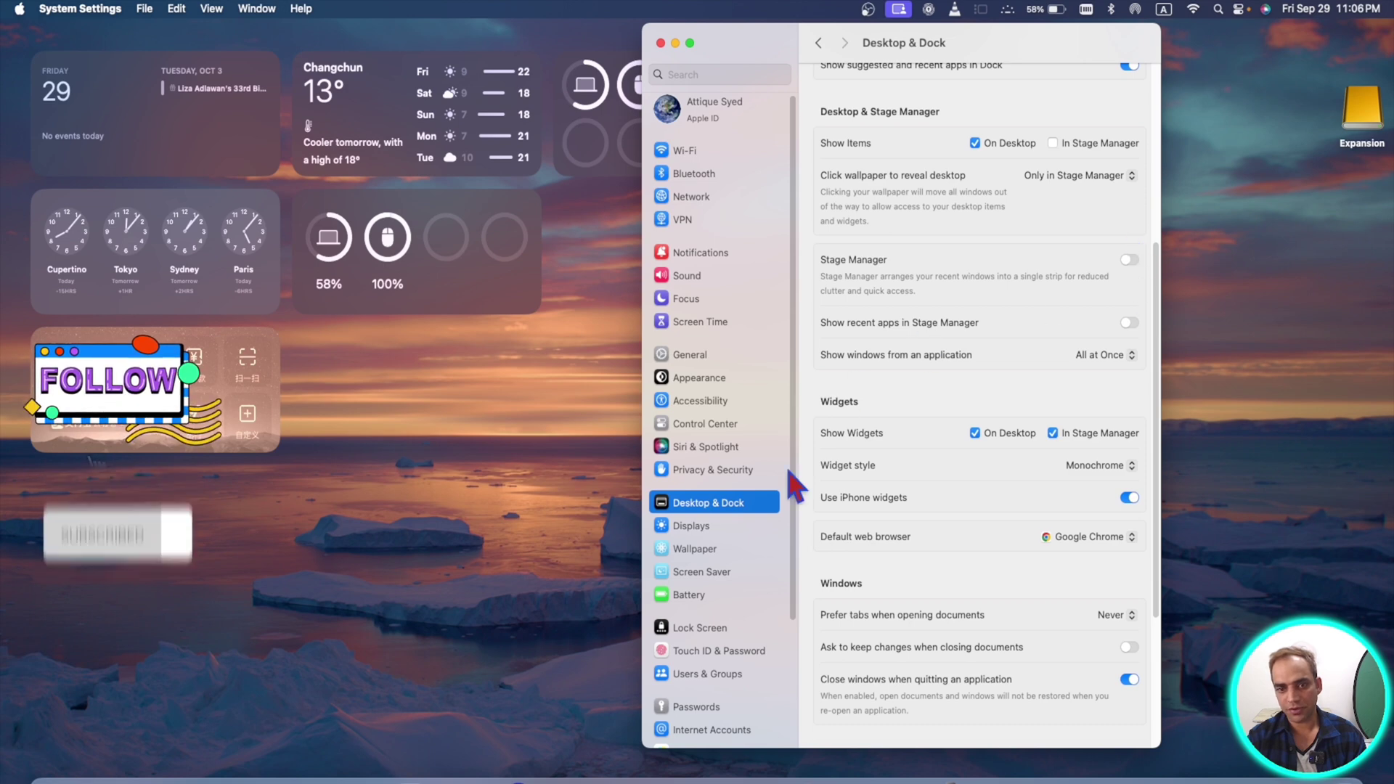
Toggle Stage Manager with recent apps shown, leave it off, and view the 'Show windows from an application' choices.
click(1130, 261)
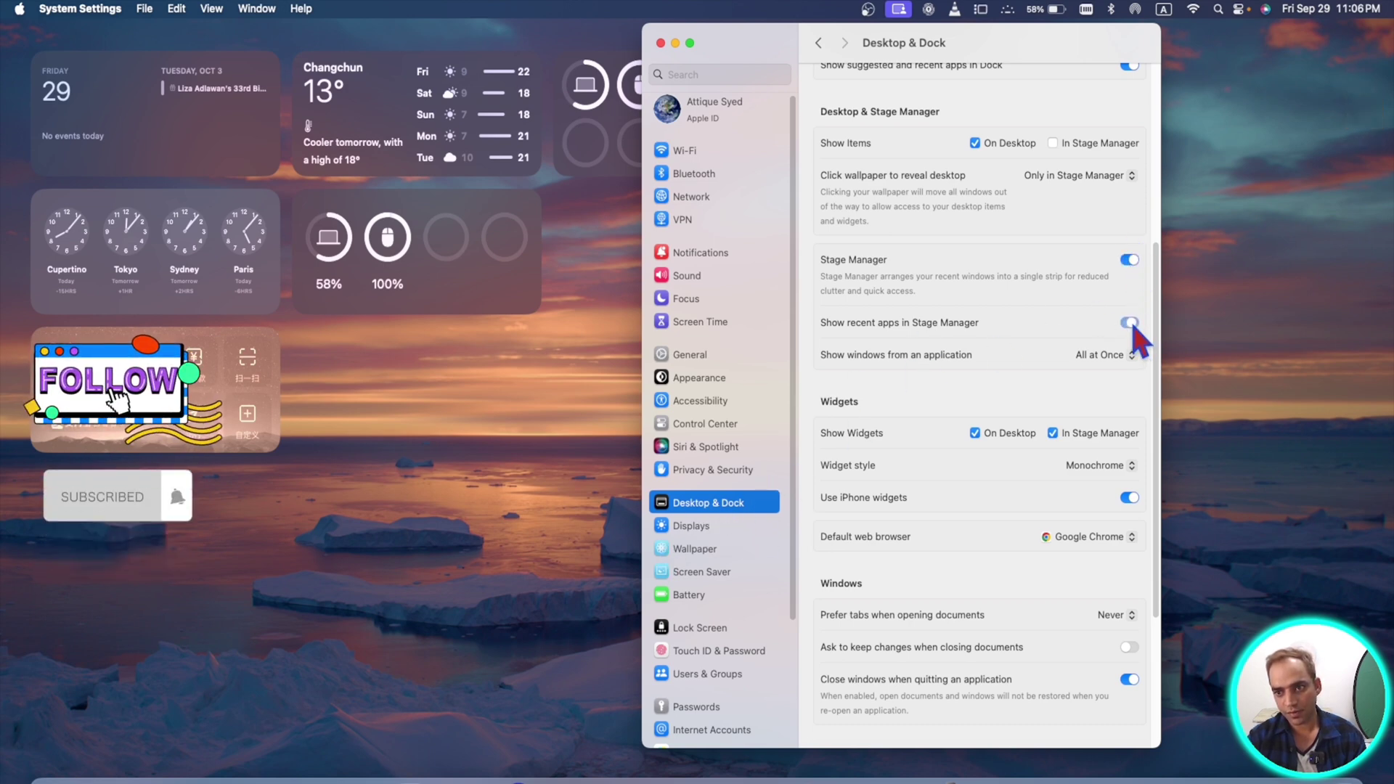
click(1128, 323)
click(1130, 262)
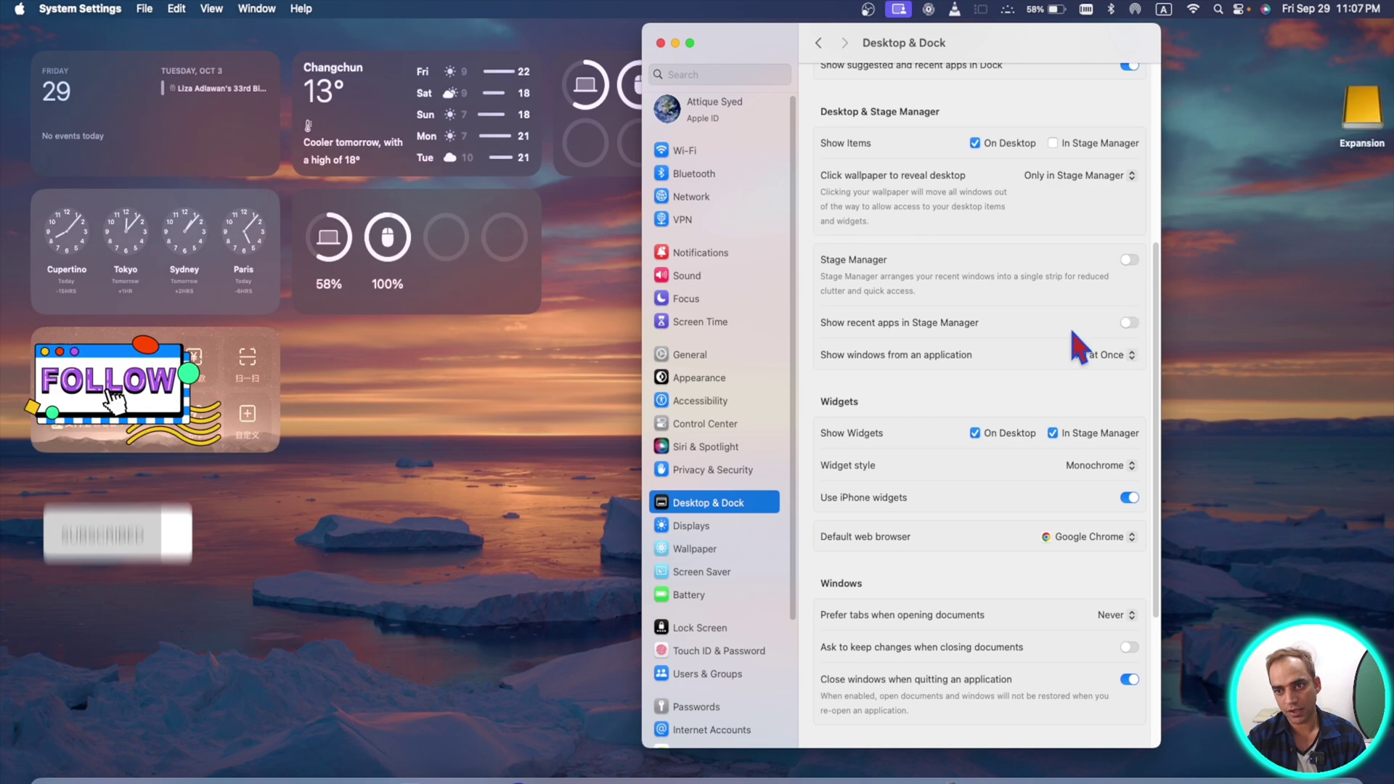
click(1129, 261)
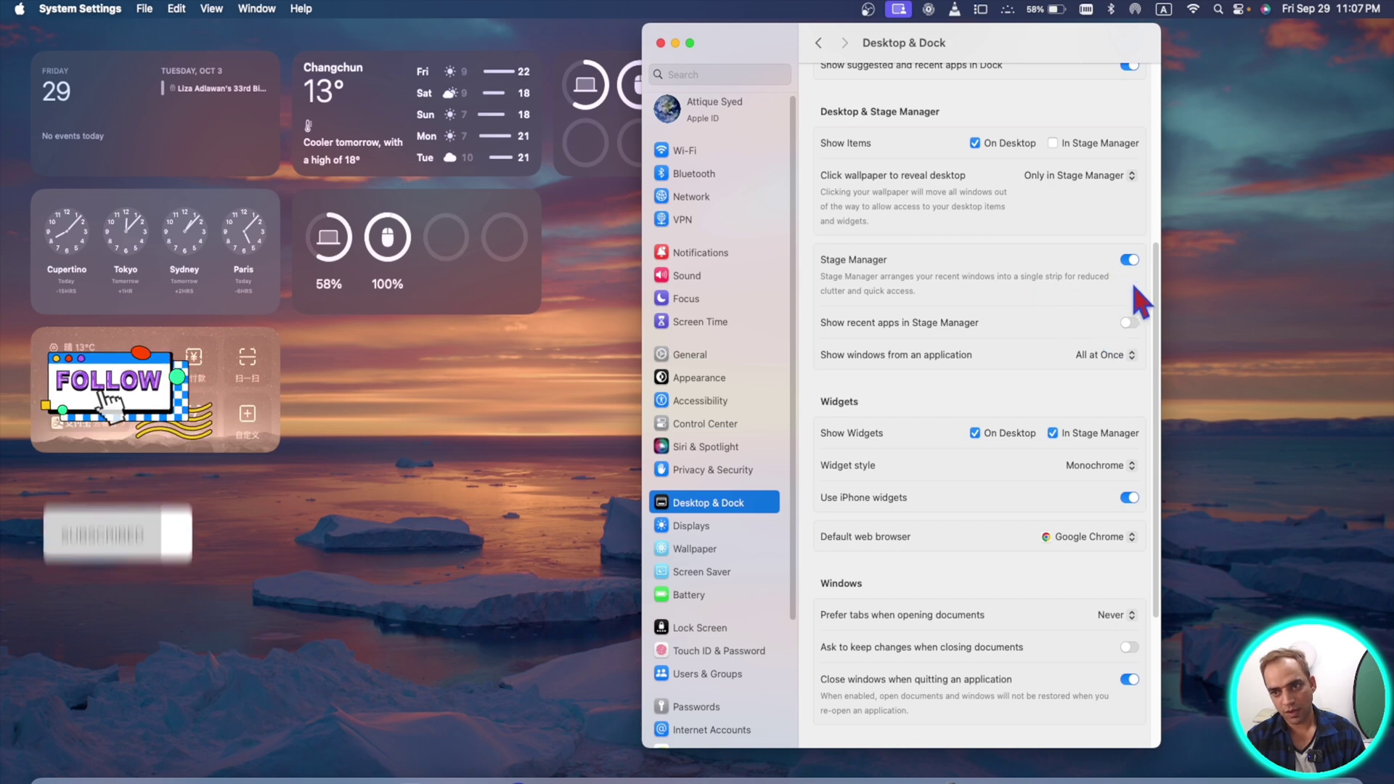
click(1130, 262)
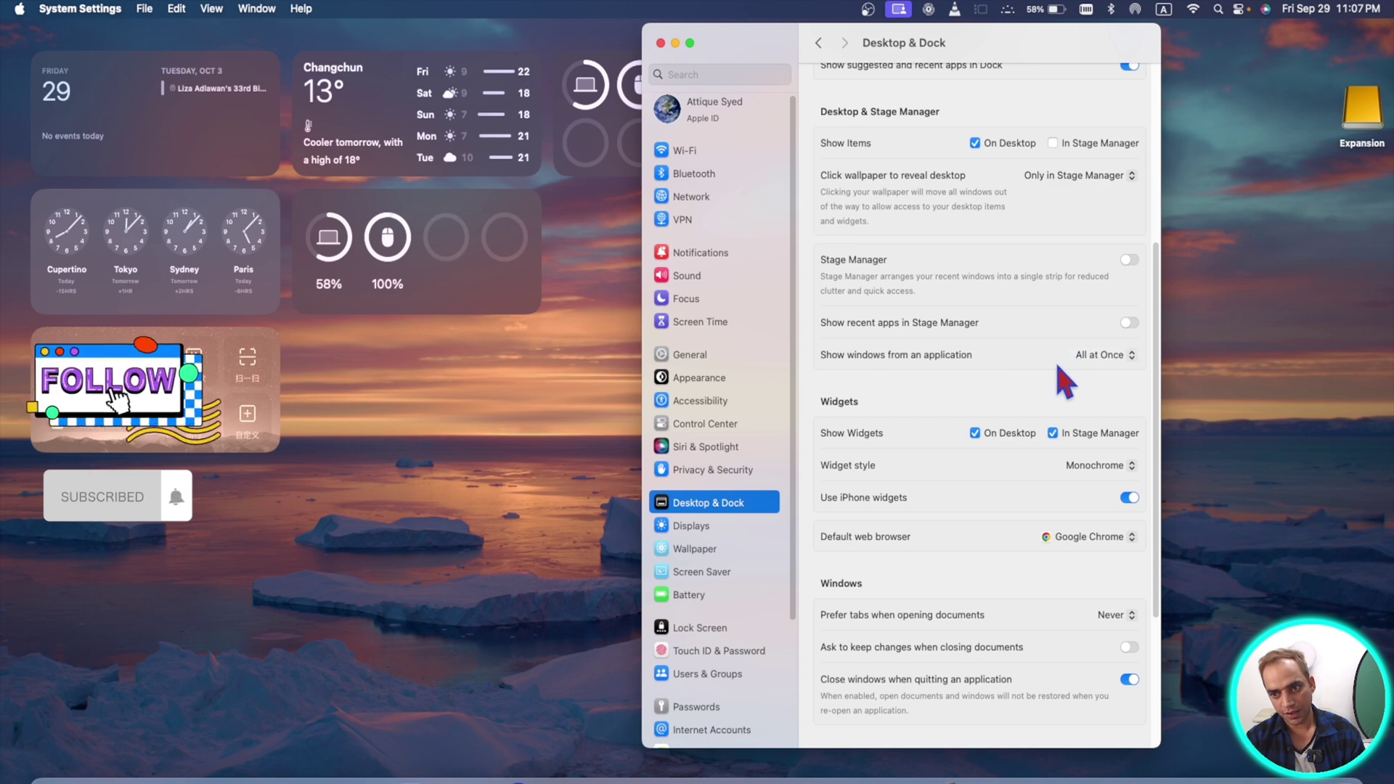
click(1096, 359)
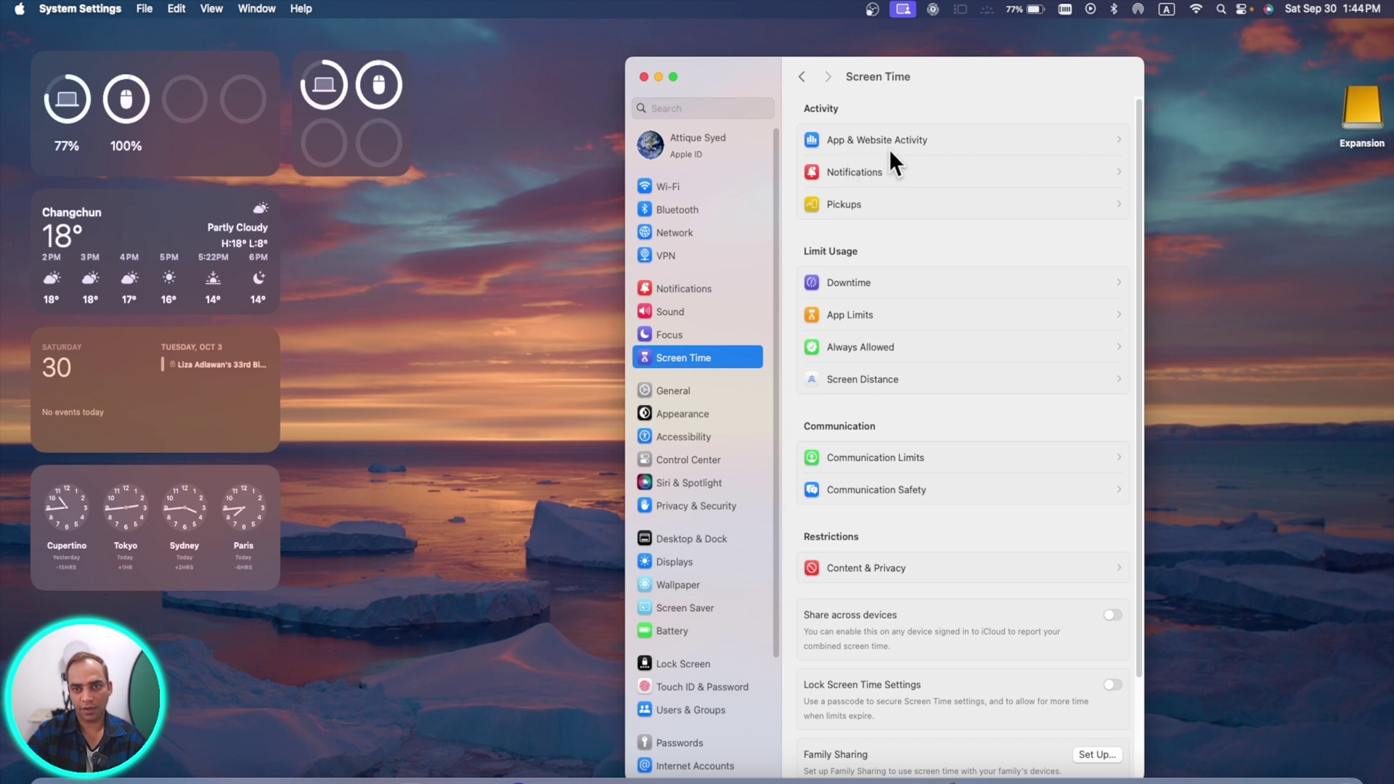
Reposition the settings window, preview Screen Distance, then open Communication Safety under Screen Time.
key(ctrl+alt+Return)
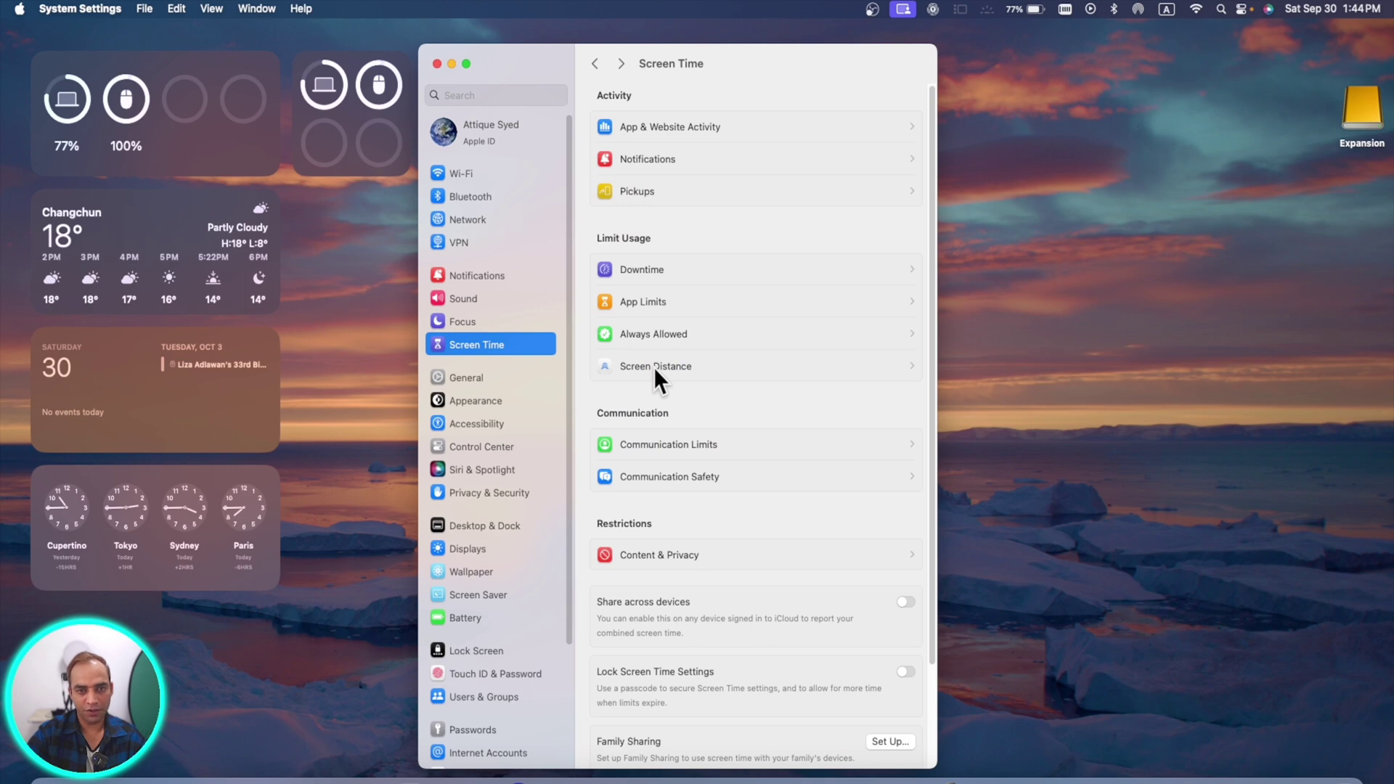
click(654, 367)
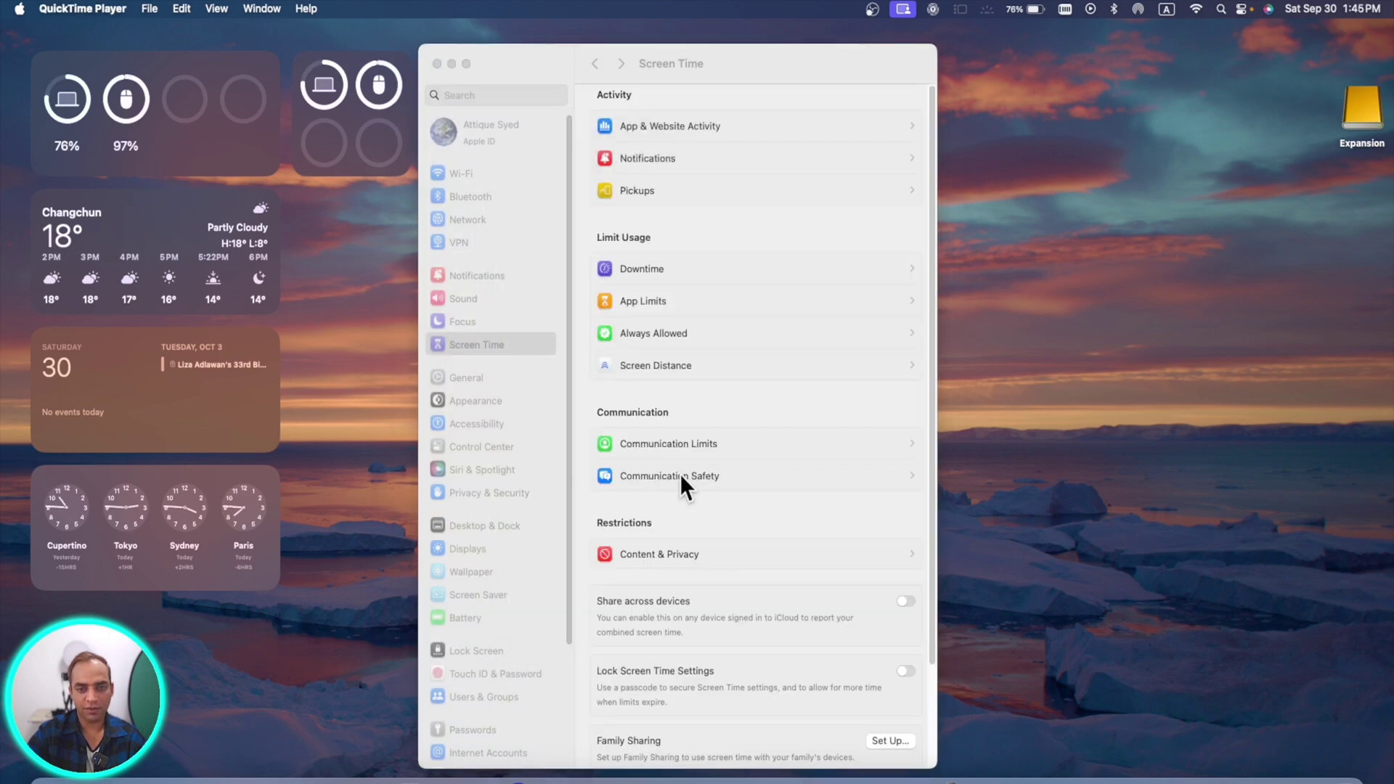
click(661, 474)
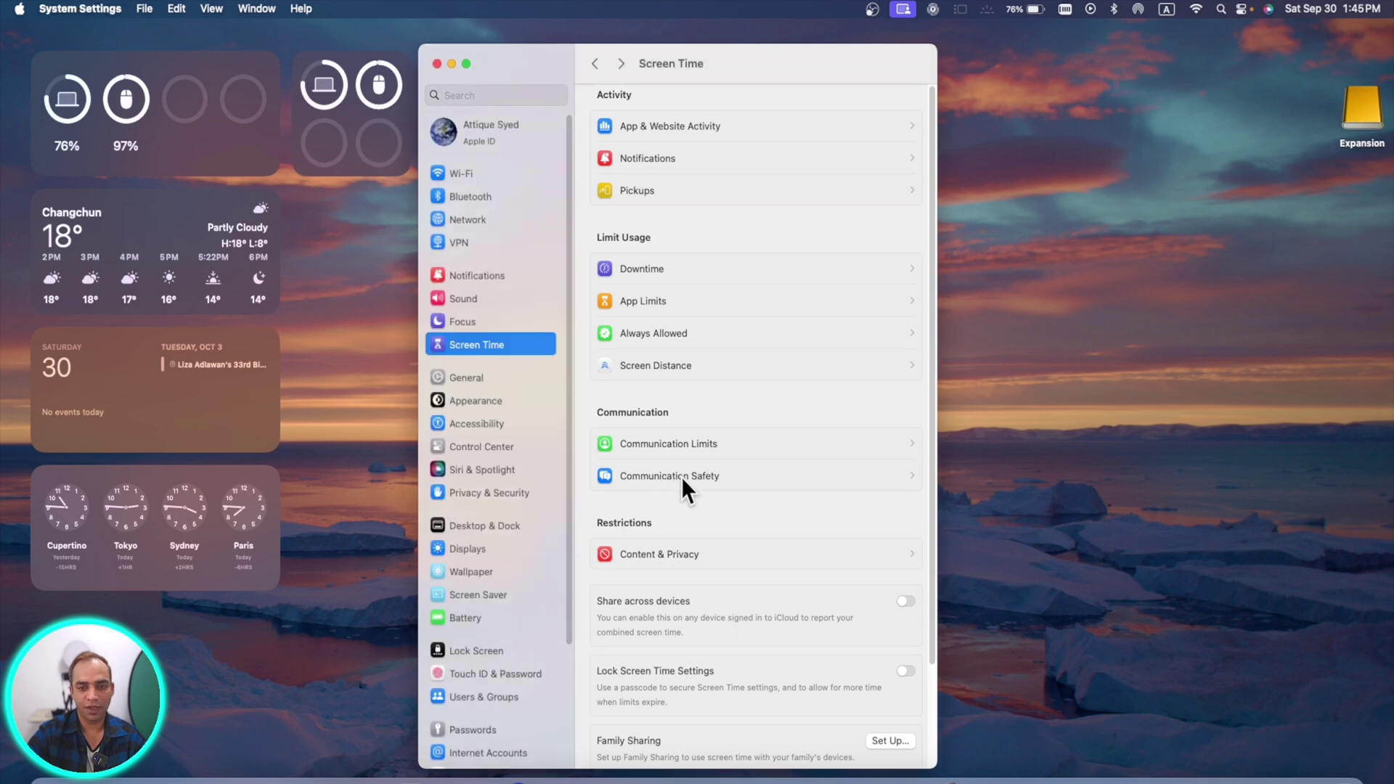
click(682, 476)
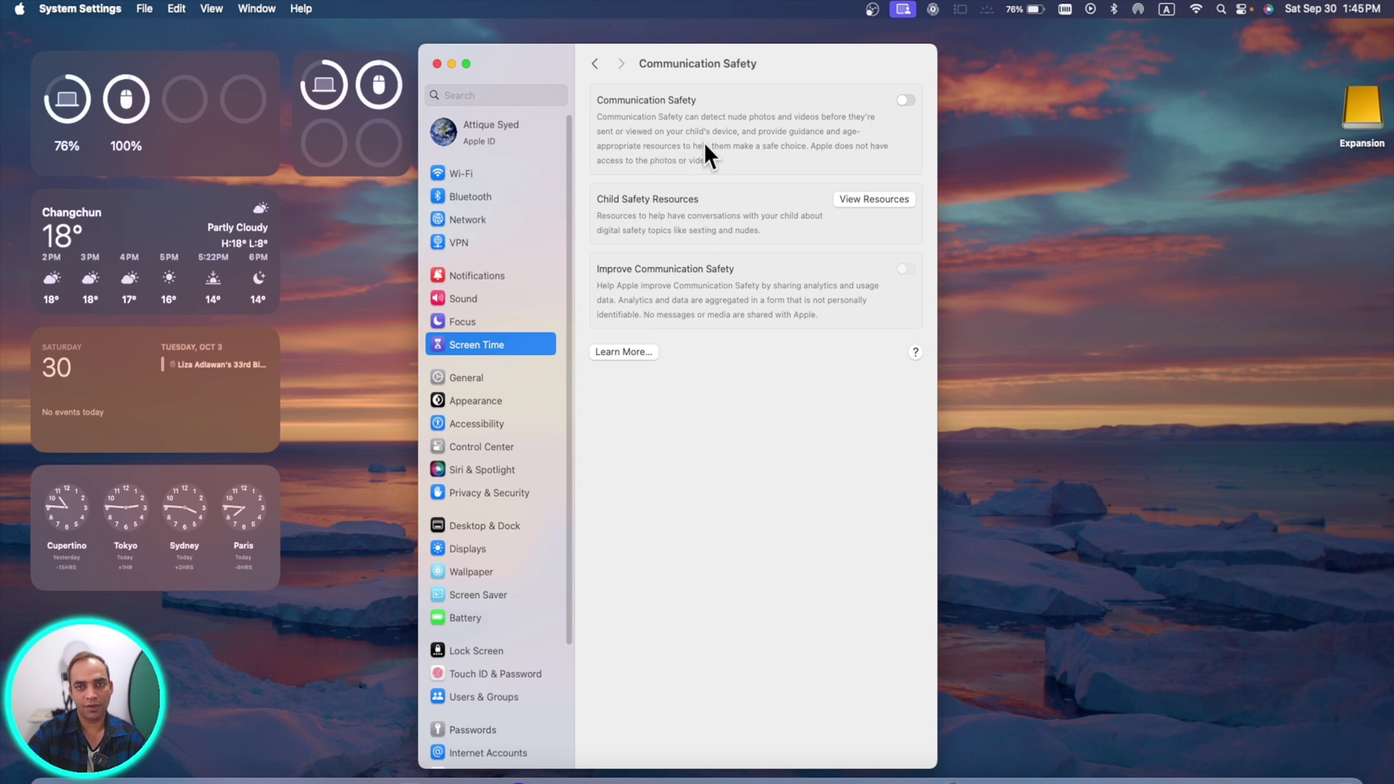
Toggle Communication Safety on and off, then switch off App & Website Activity.
click(908, 99)
click(905, 99)
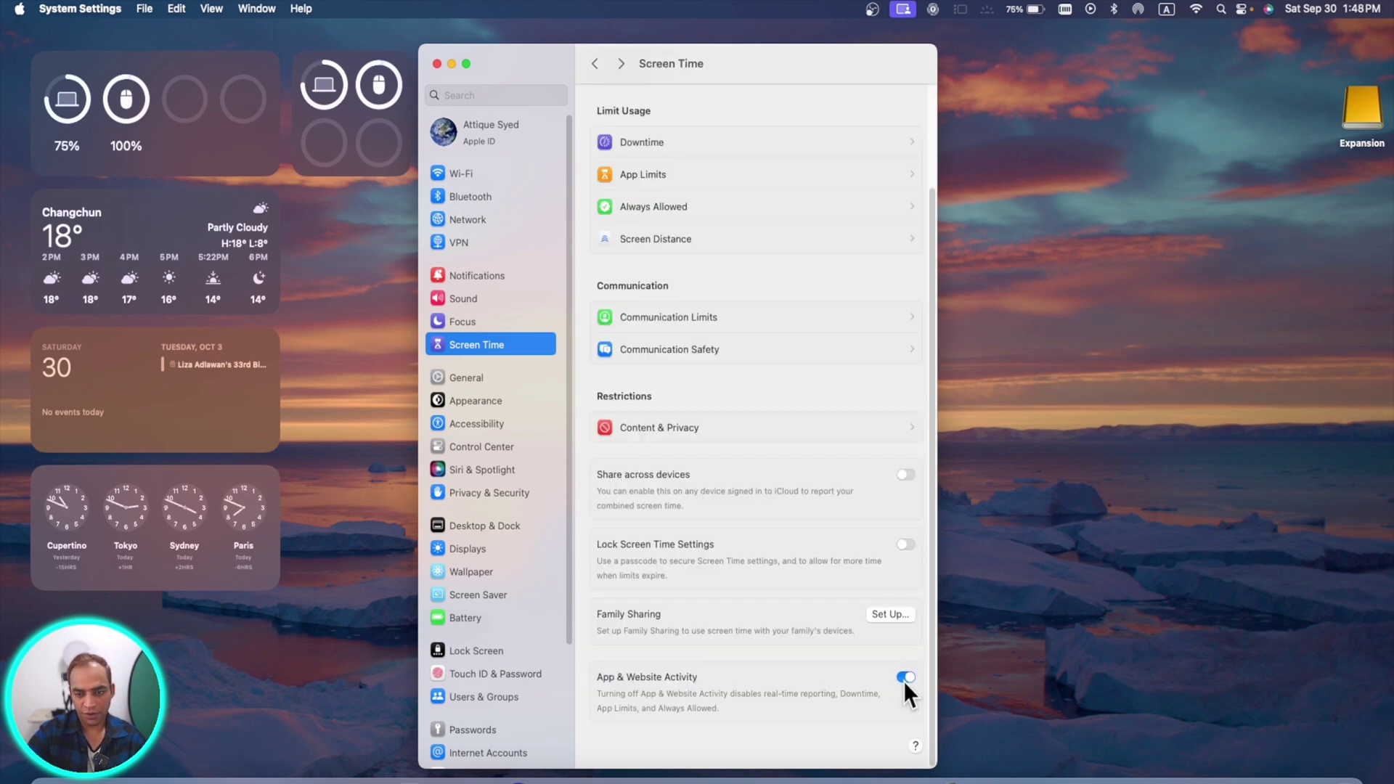
click(908, 679)
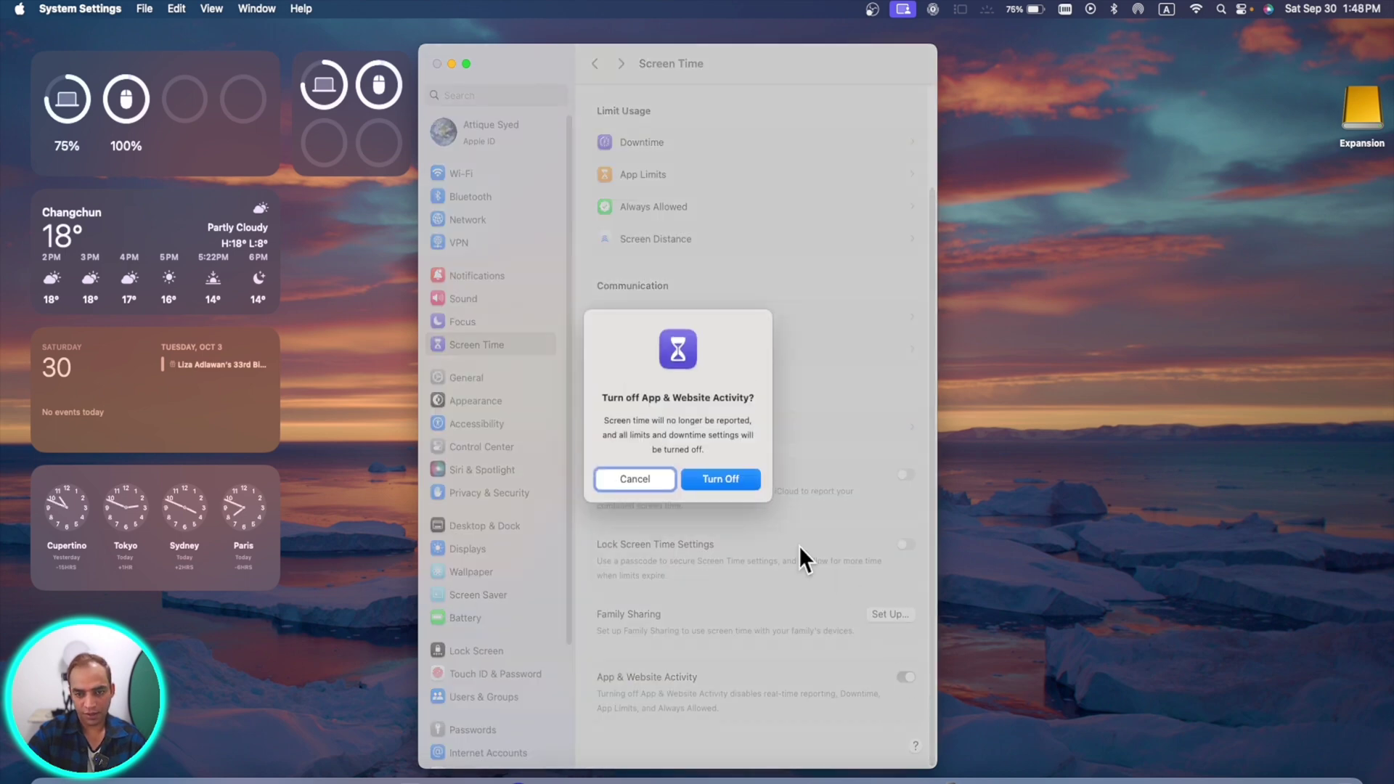
click(736, 481)
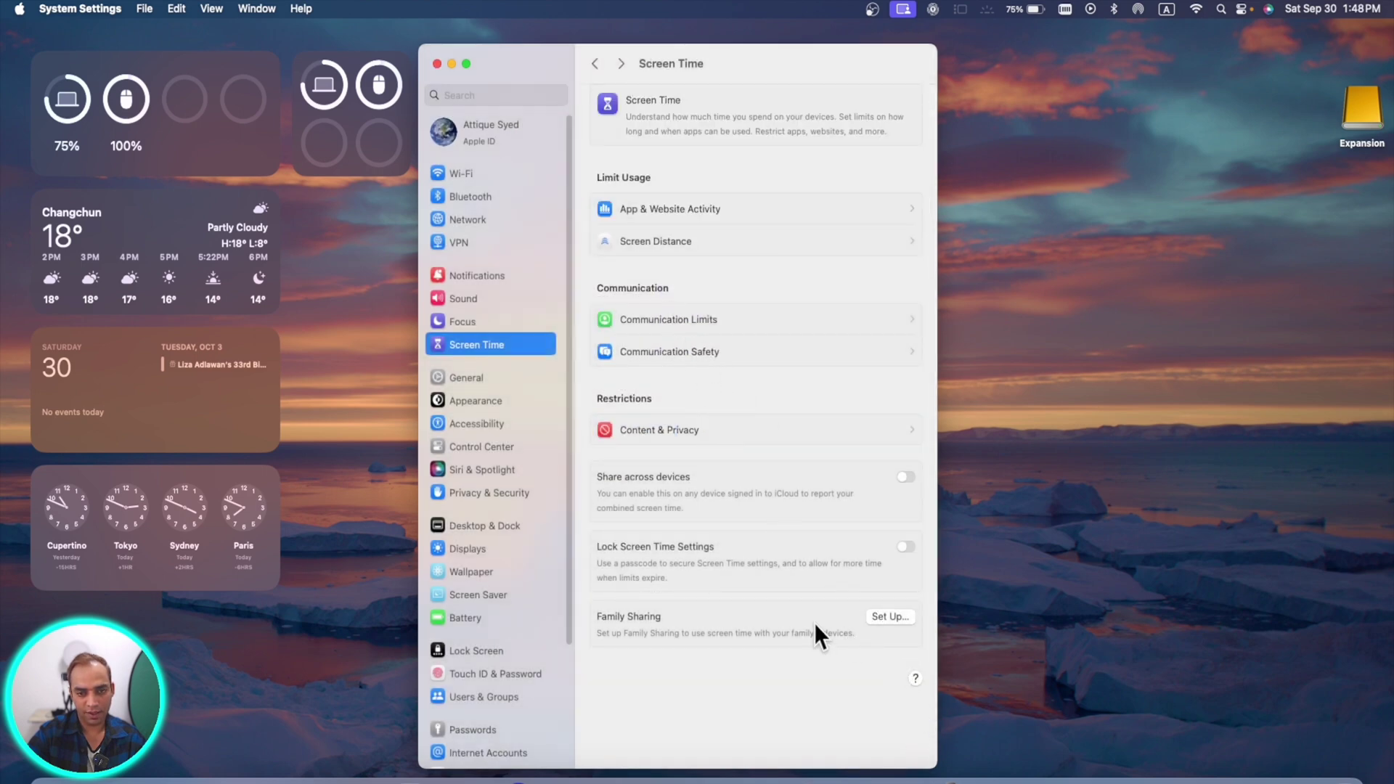
Dismiss the Screen Time lock prompt and turn App & Website Activity back on.
click(906, 550)
key(Escape)
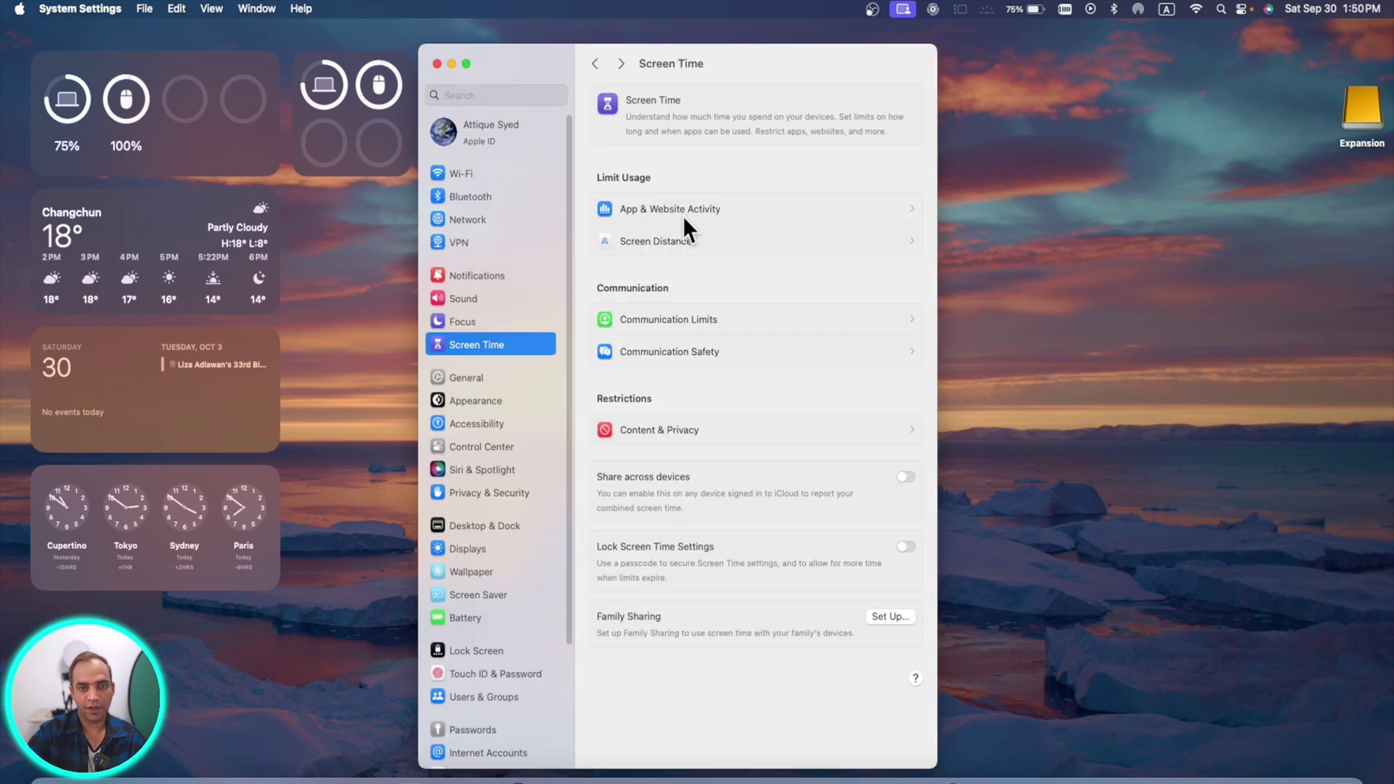
click(686, 211)
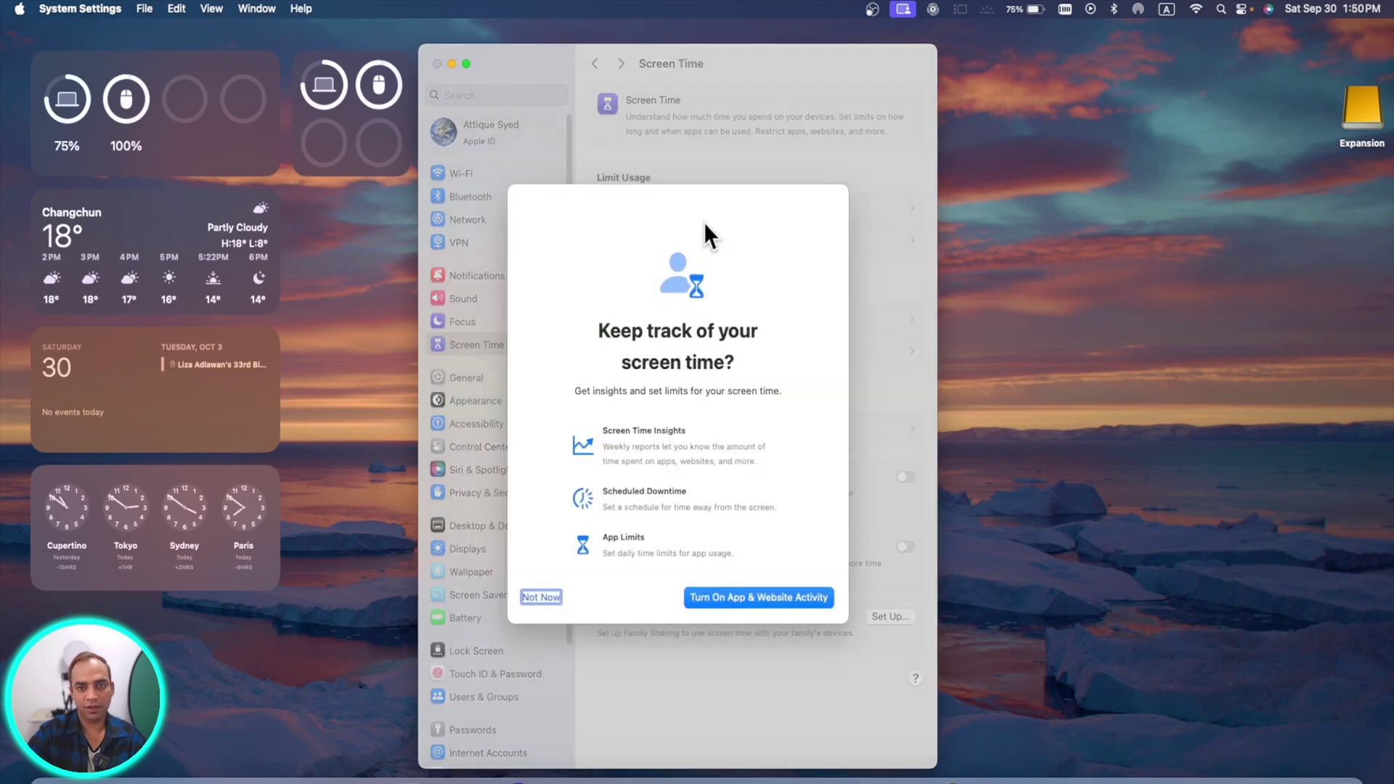
click(743, 599)
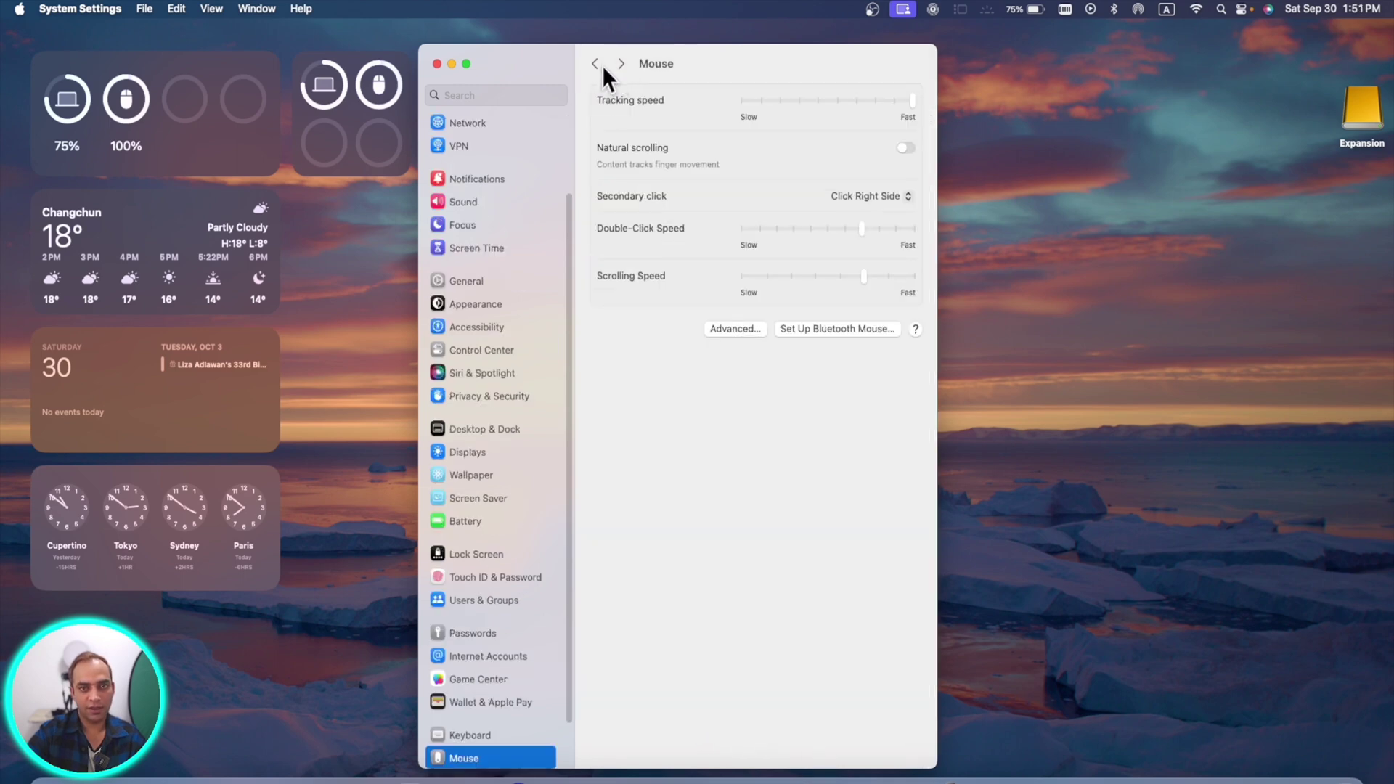
Move back and forth through Appearance, Mouse, Screen Time and Focus, ending on Appearance.
click(596, 65)
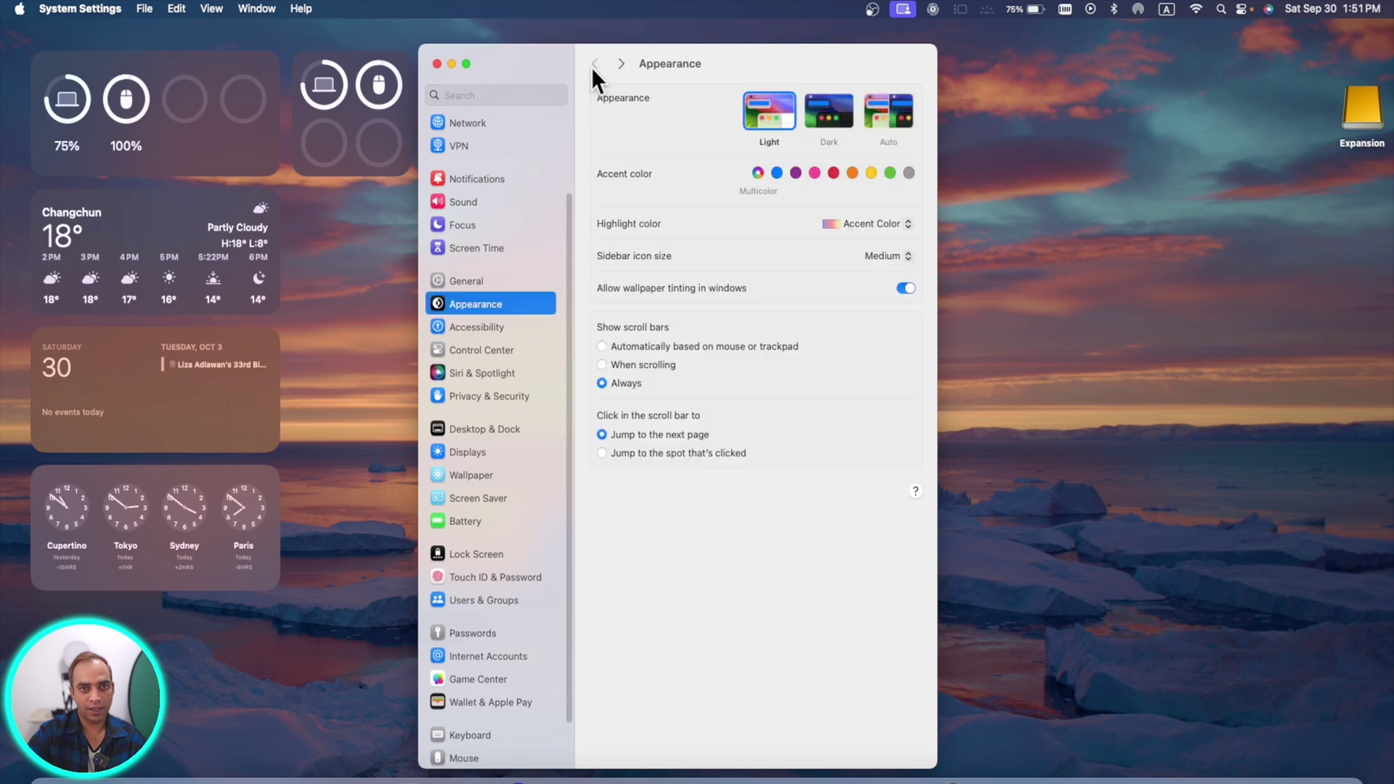
click(619, 66)
click(473, 244)
click(479, 225)
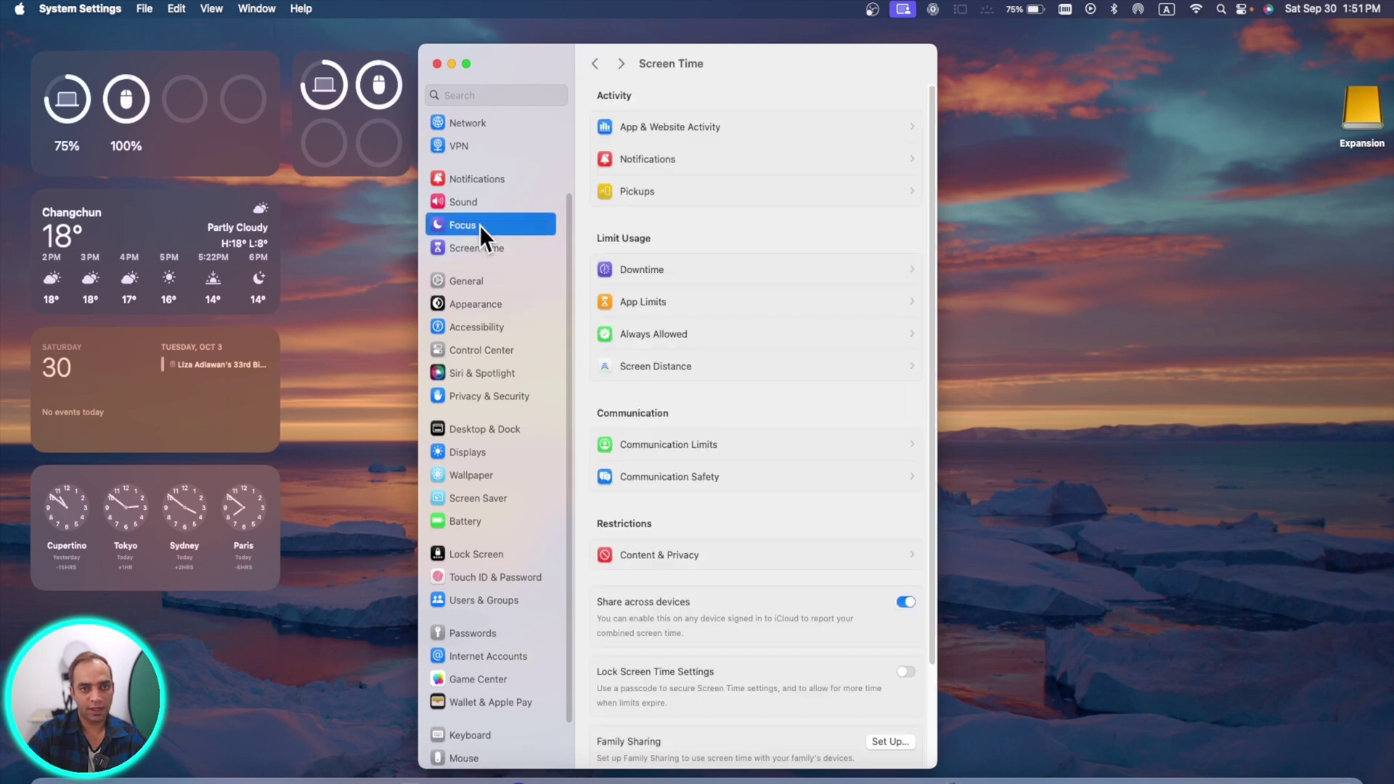
click(592, 67)
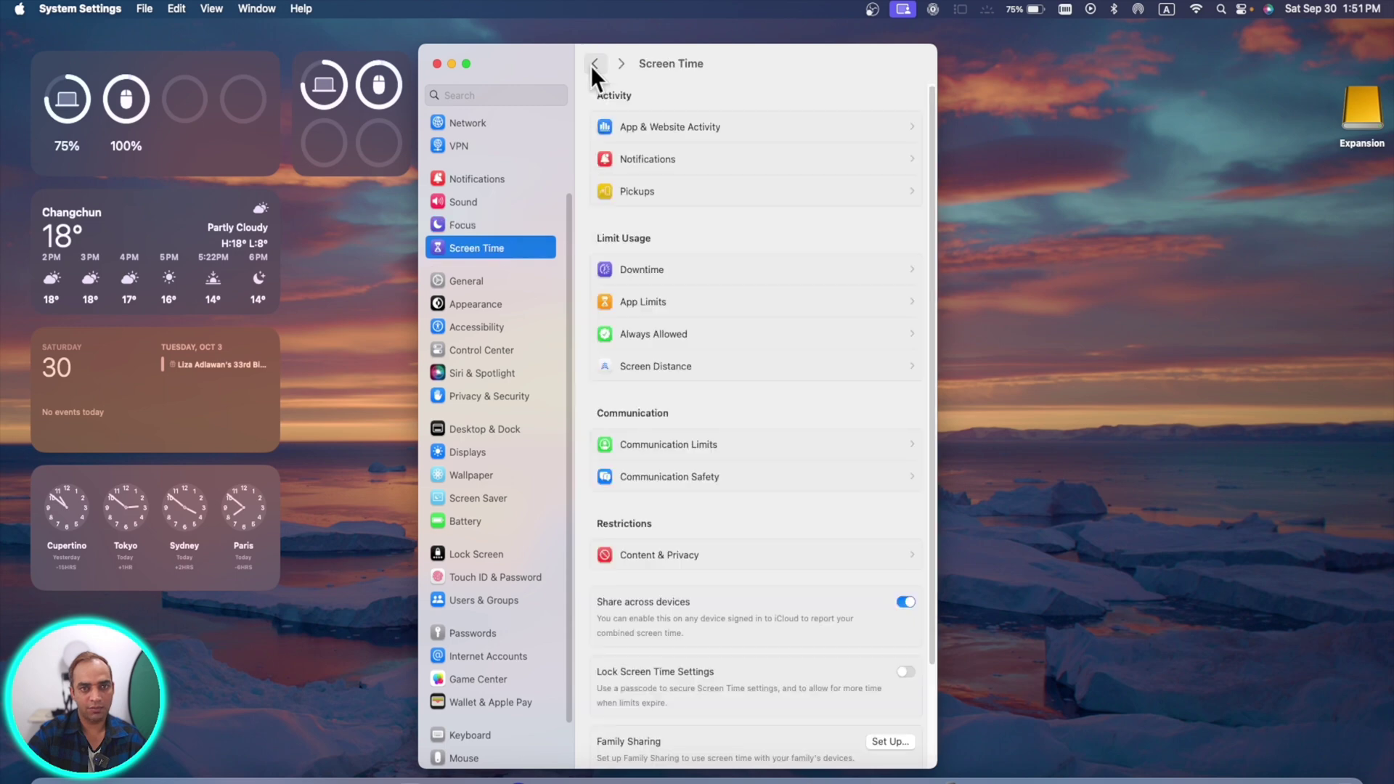
click(592, 65)
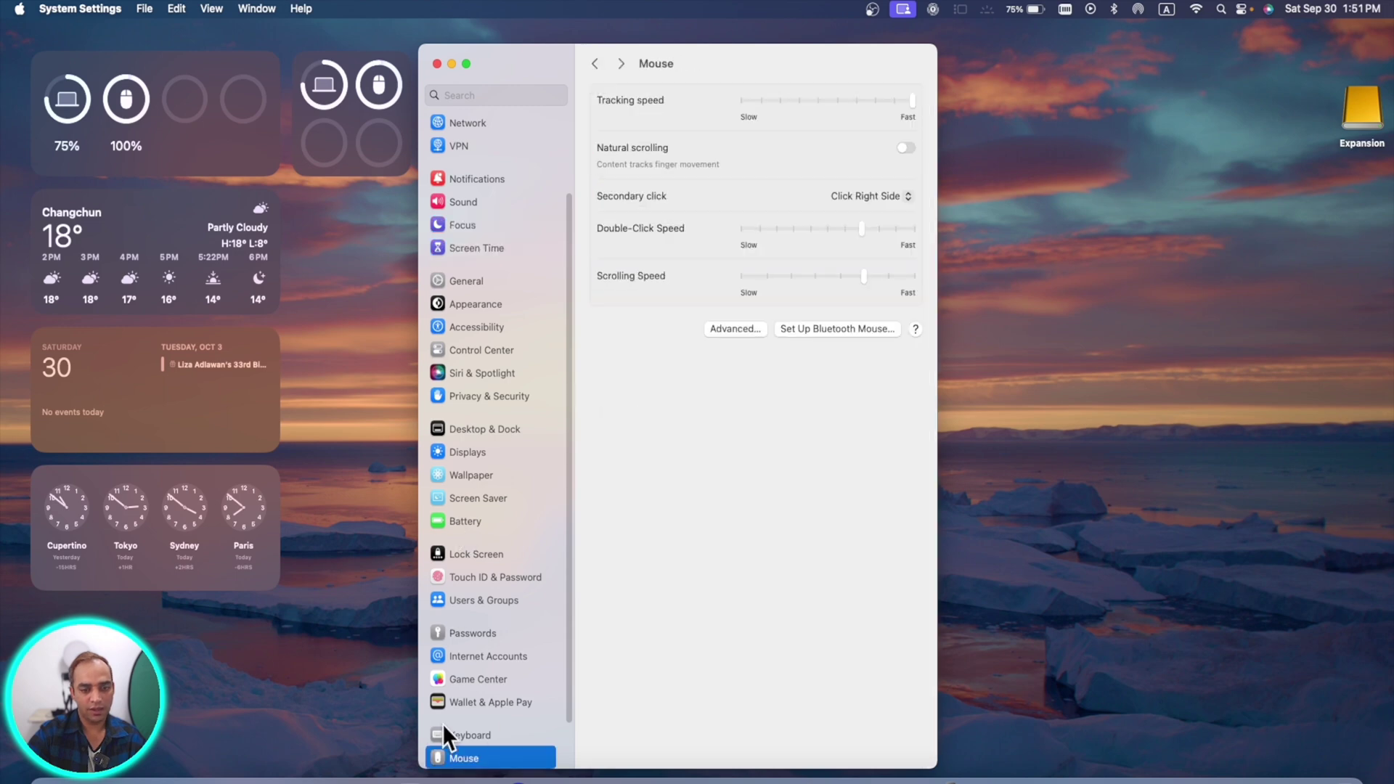
click(592, 65)
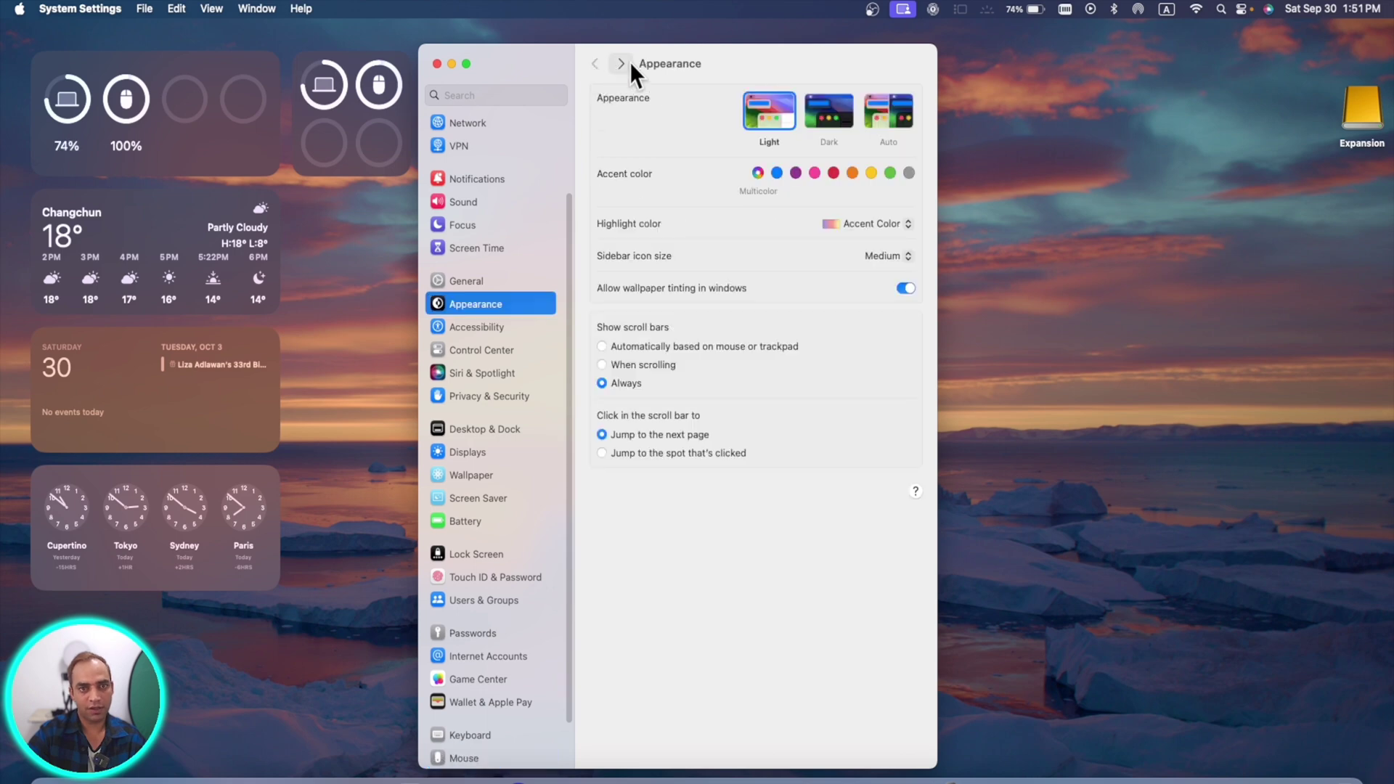
Go forward to Accessibility and browse Live Captions, Switch Control and Personal Voice, returning each time.
click(627, 64)
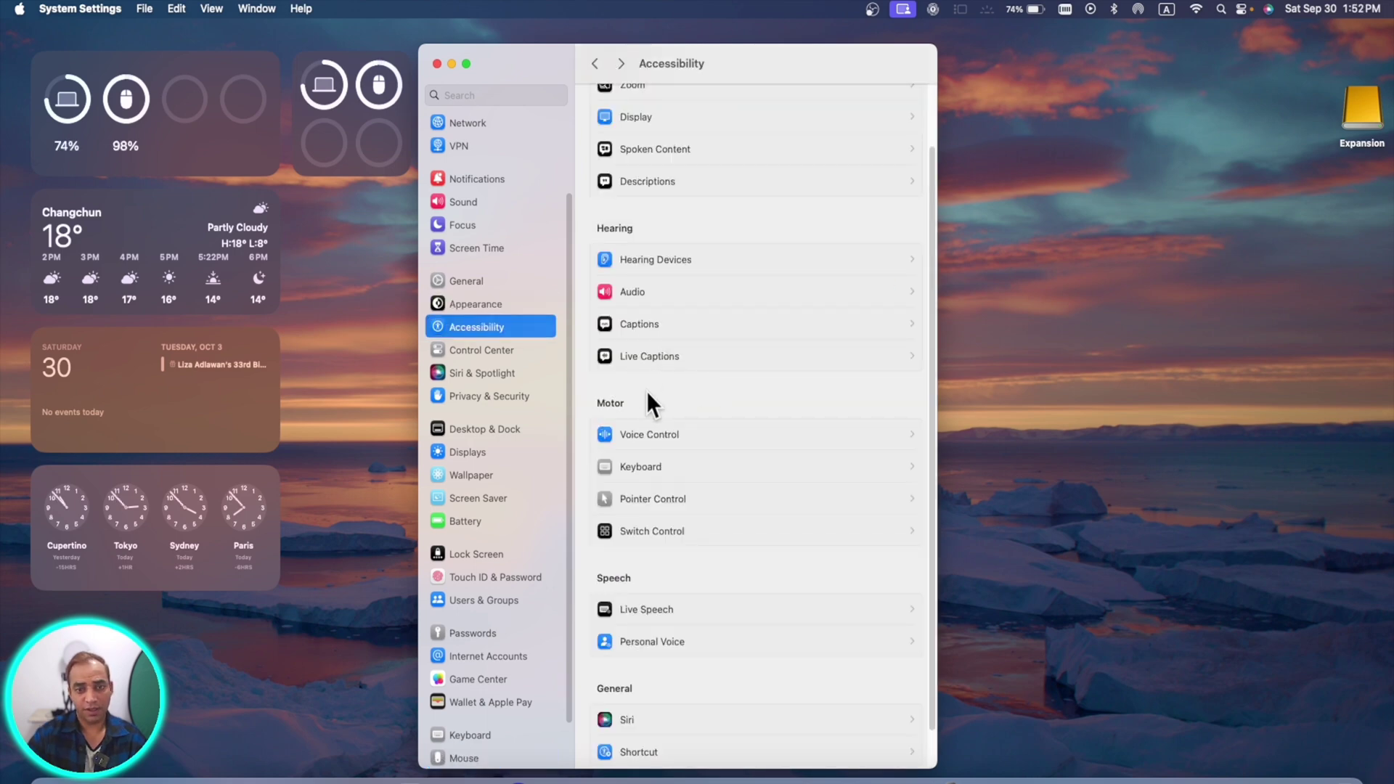
click(632, 355)
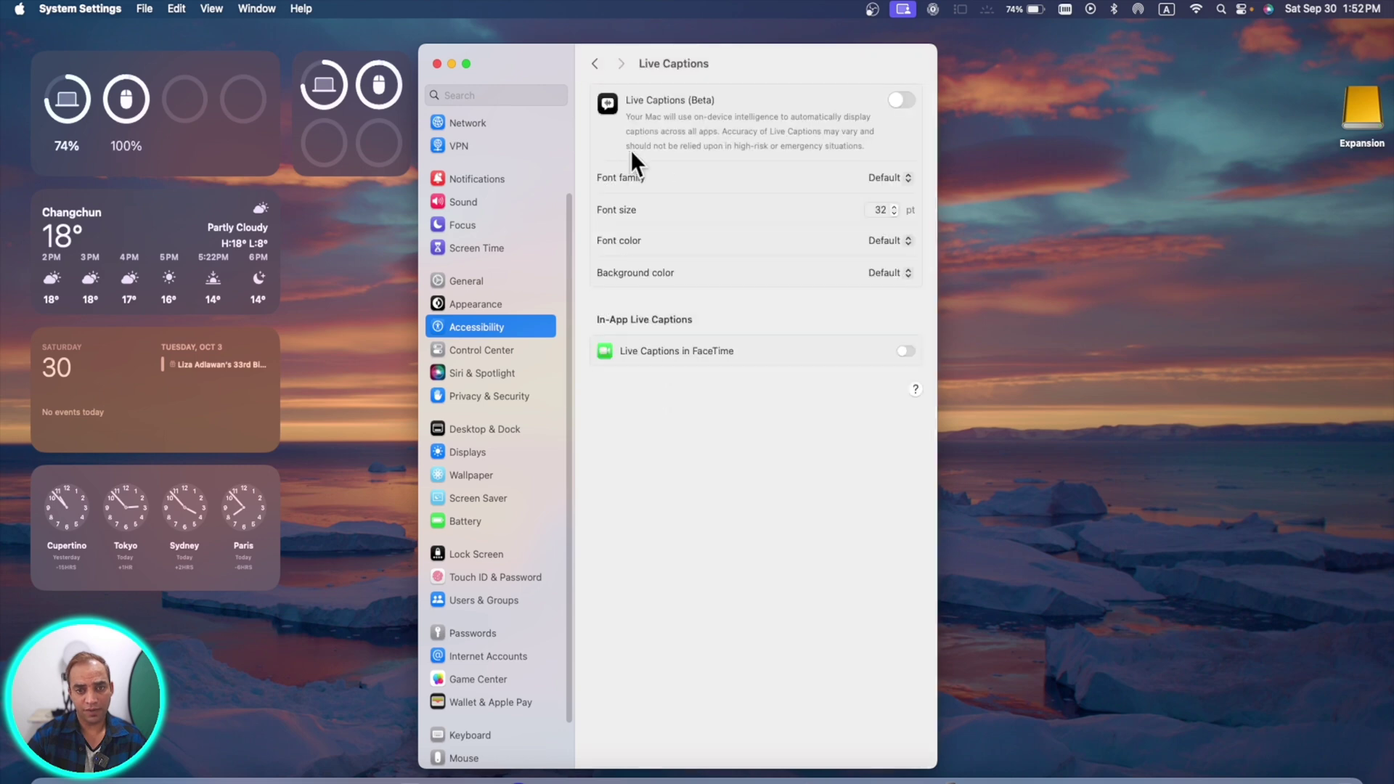
click(595, 65)
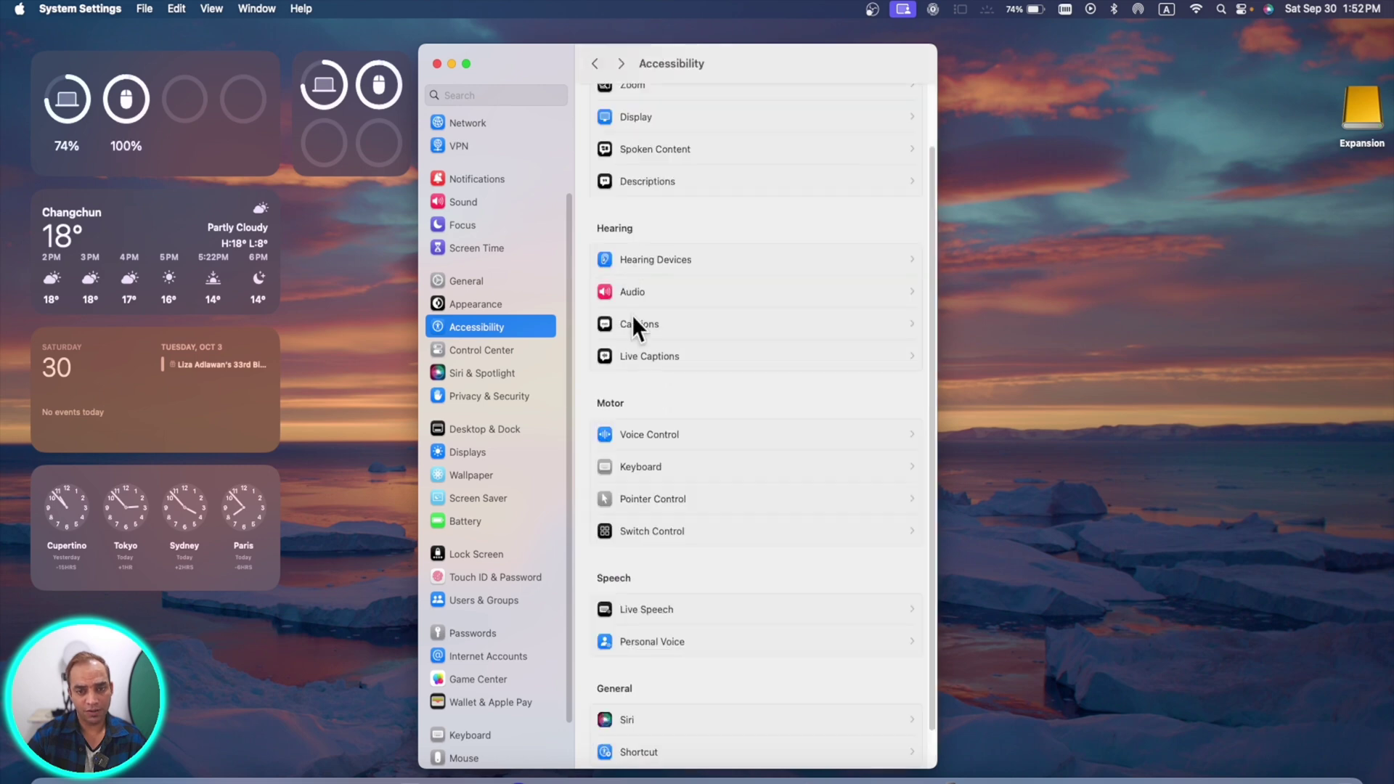
click(667, 531)
click(596, 64)
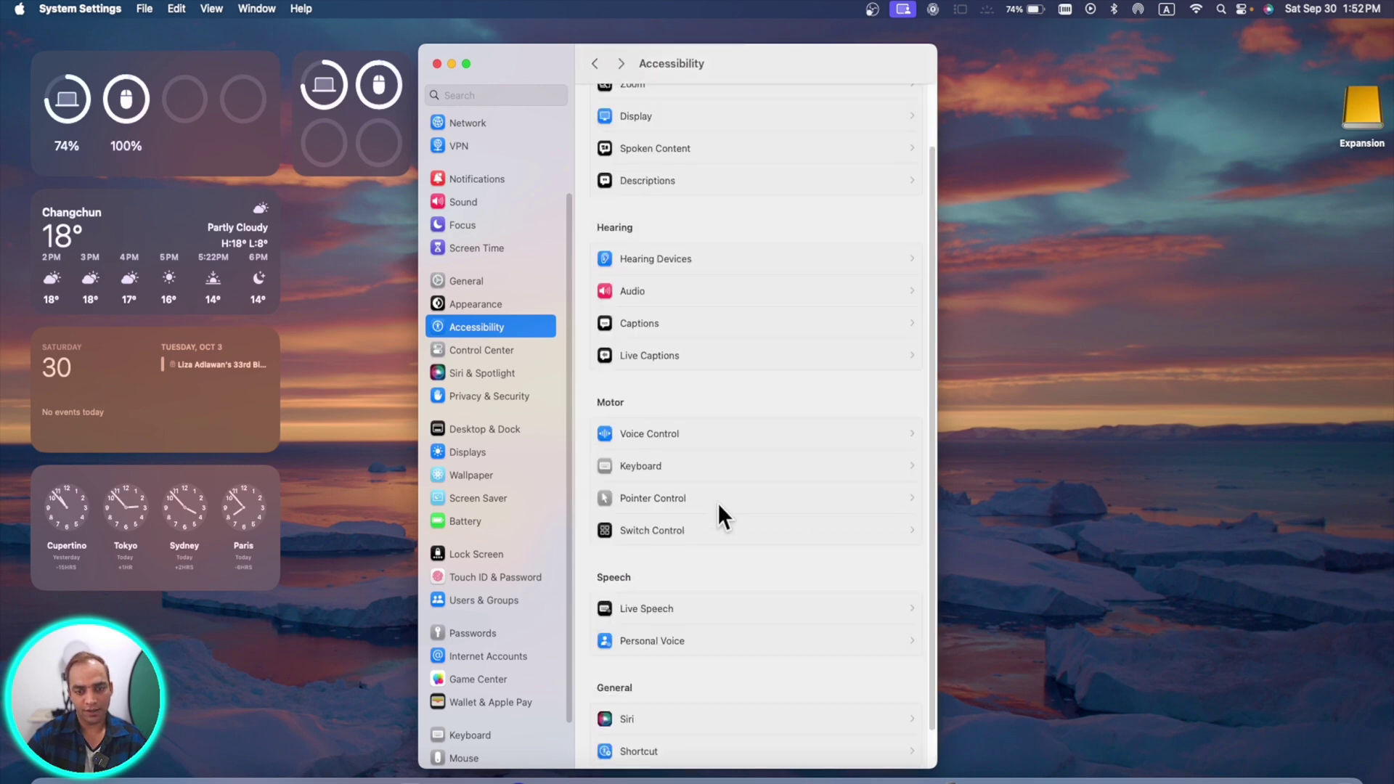
scroll(721, 560, down, 2)
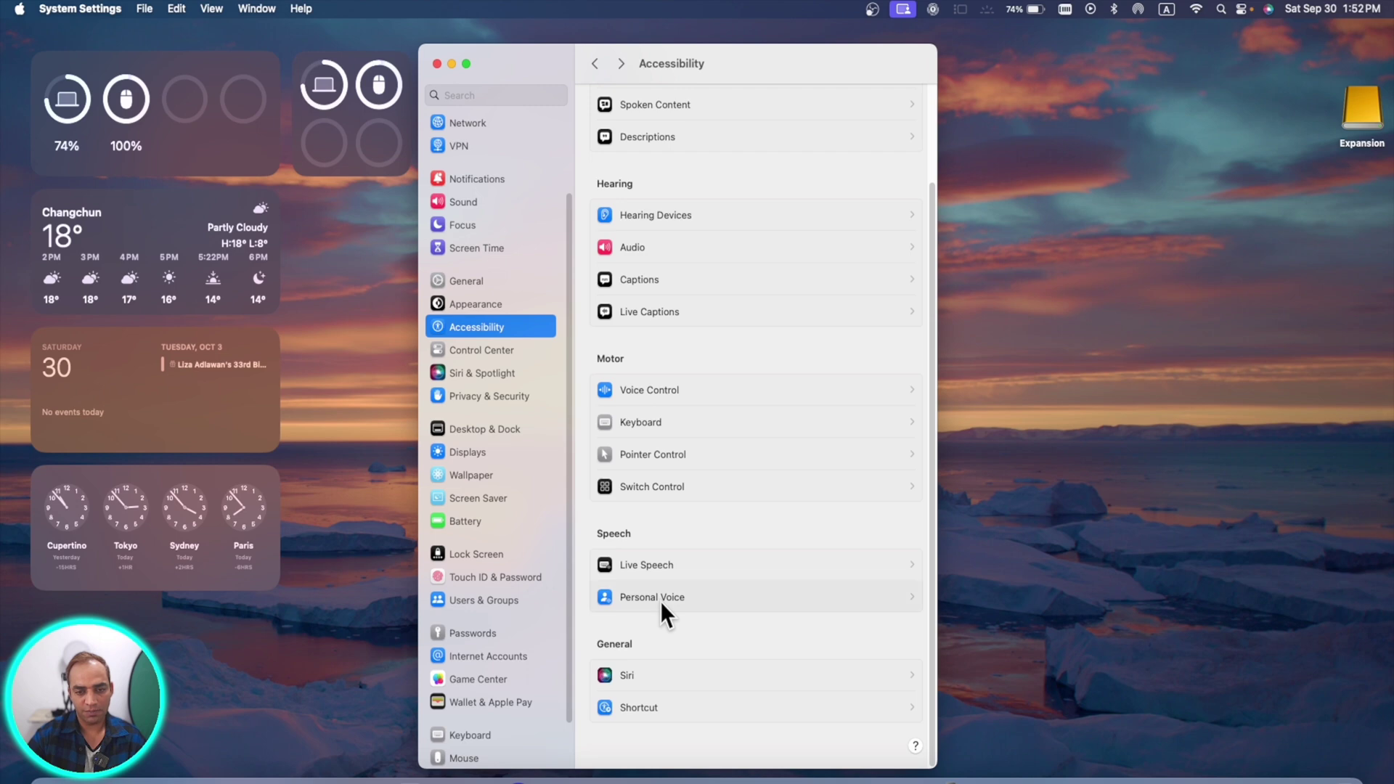
click(660, 600)
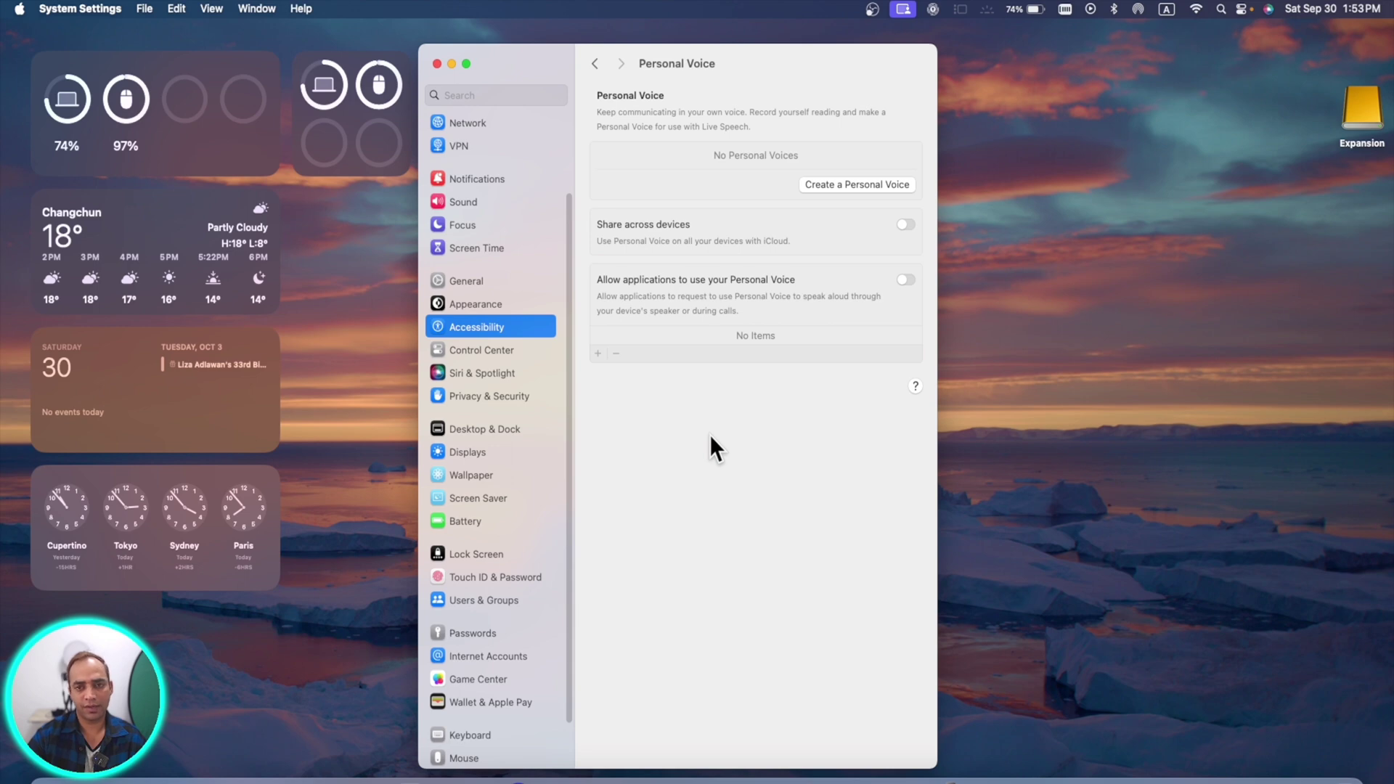
click(596, 69)
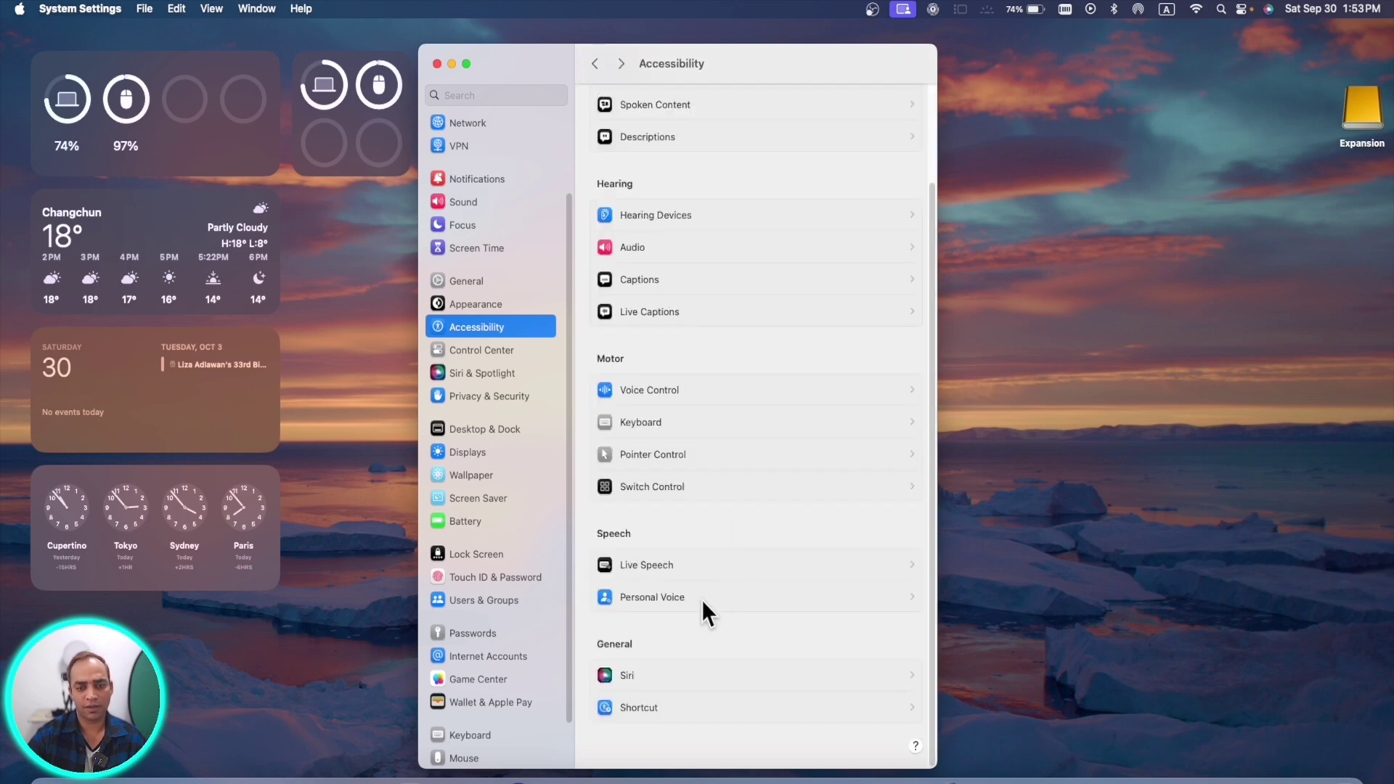
click(512, 351)
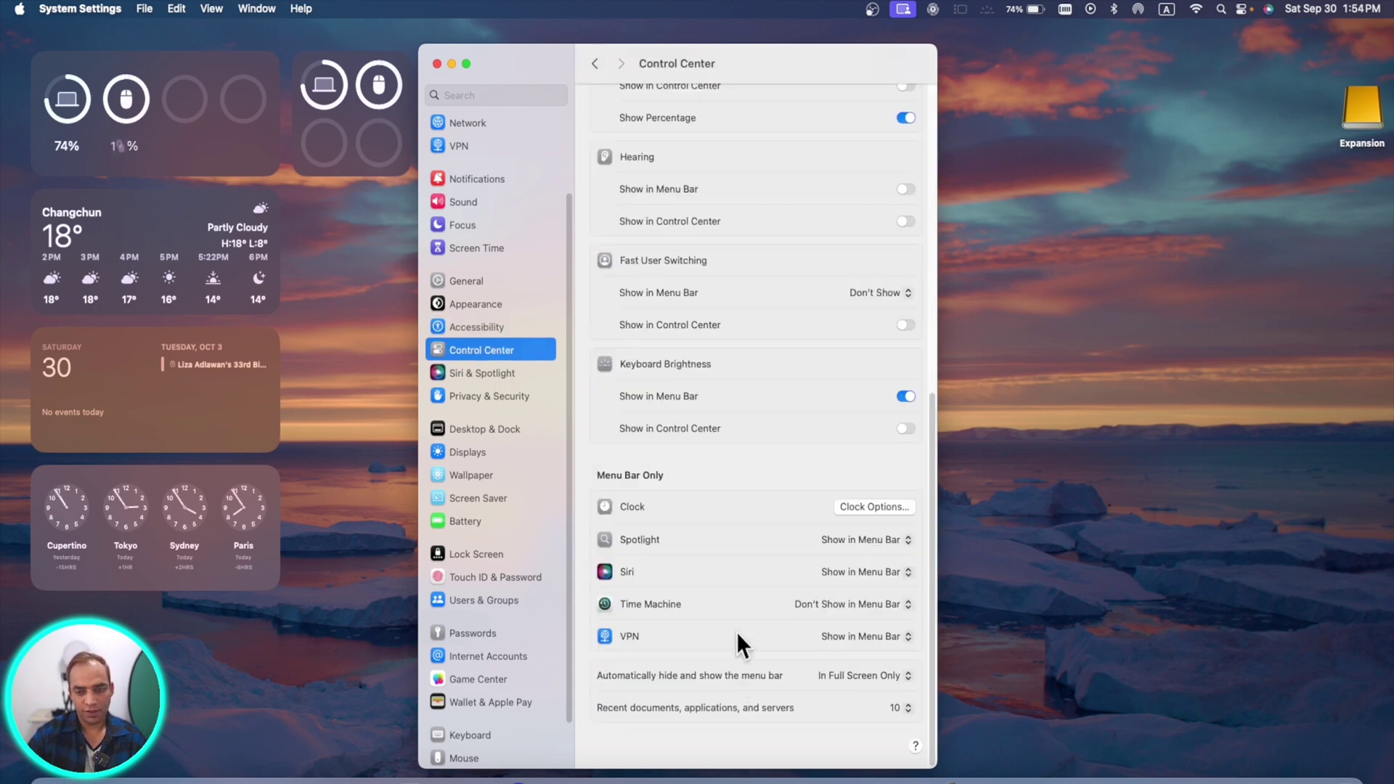
scroll(736, 625, up, 3)
scroll(743, 598, down, 3)
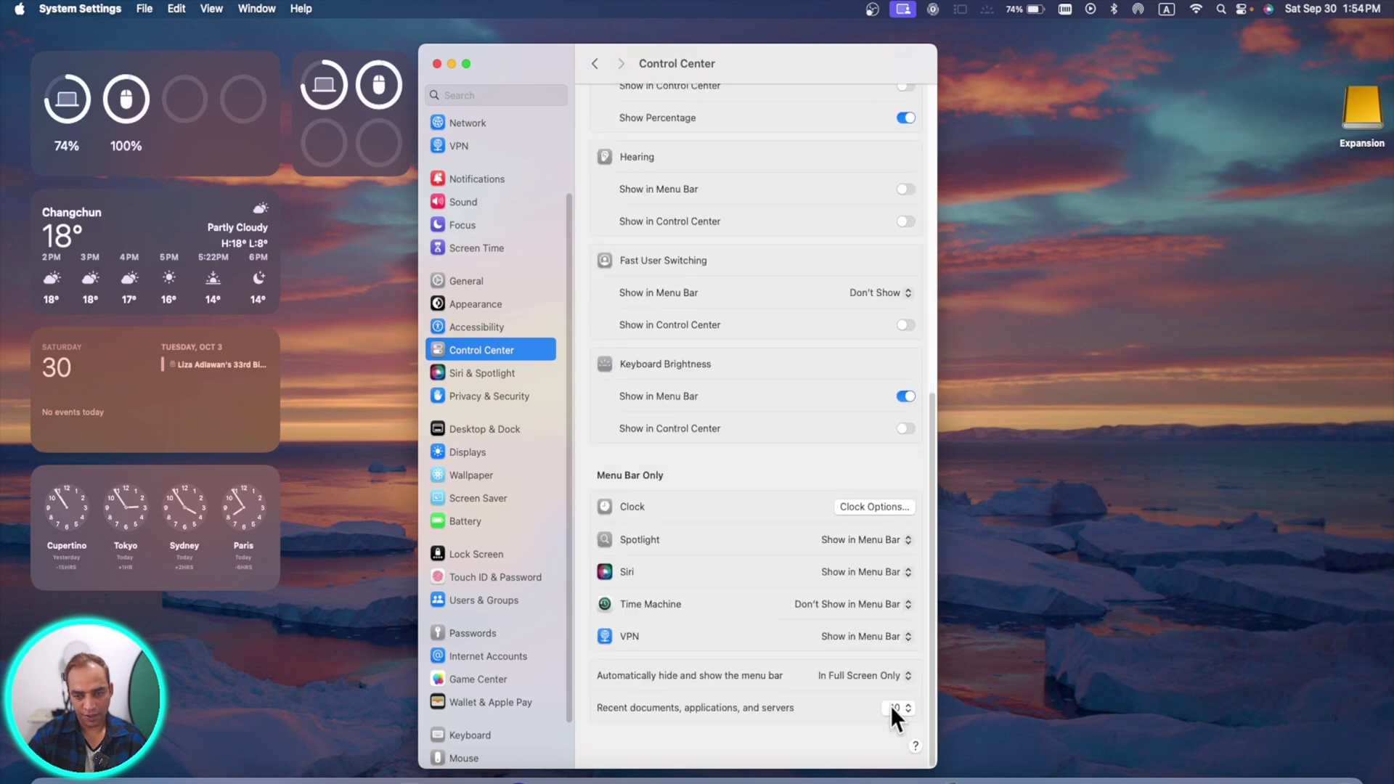
click(839, 672)
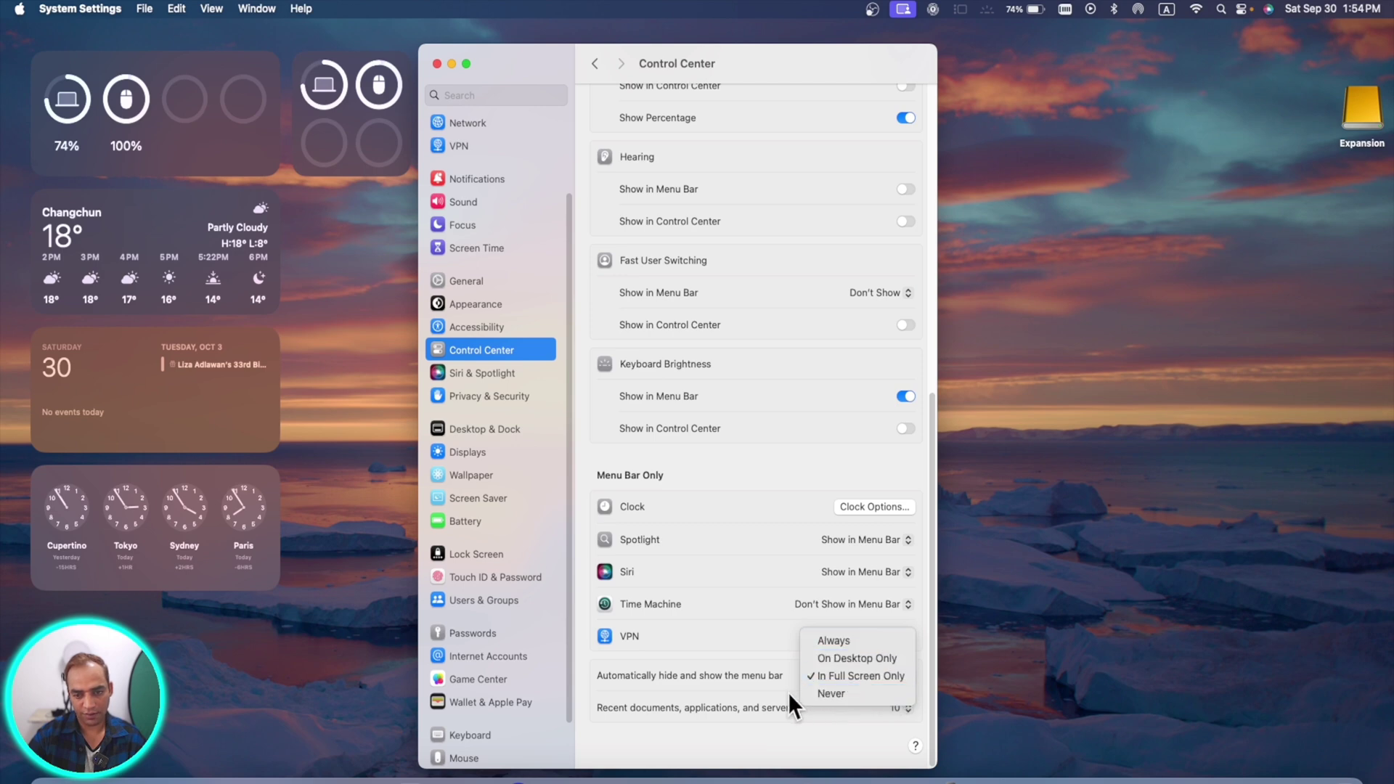
click(681, 670)
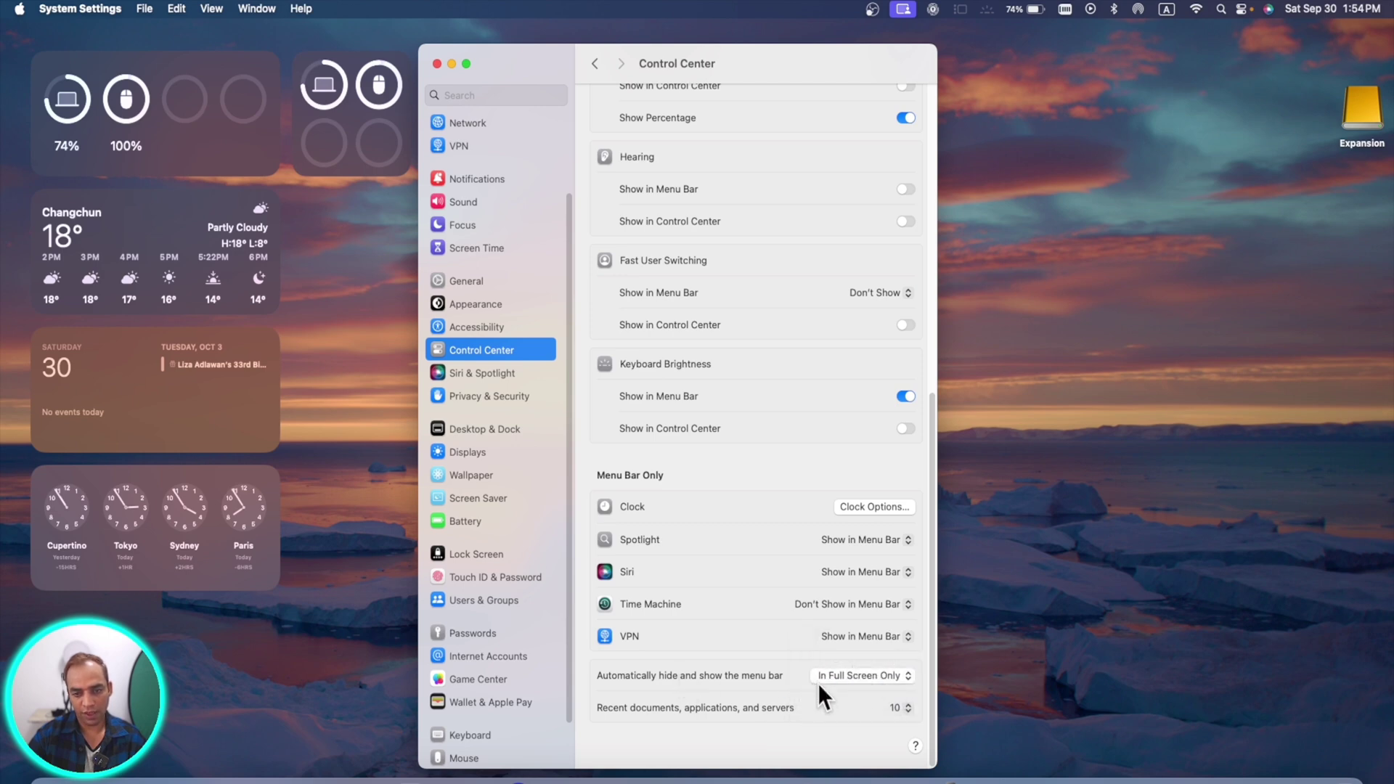
Set Siri to listen for “Siri” or “Hey Siri”, finish setup, then go to Privacy & Security.
click(481, 375)
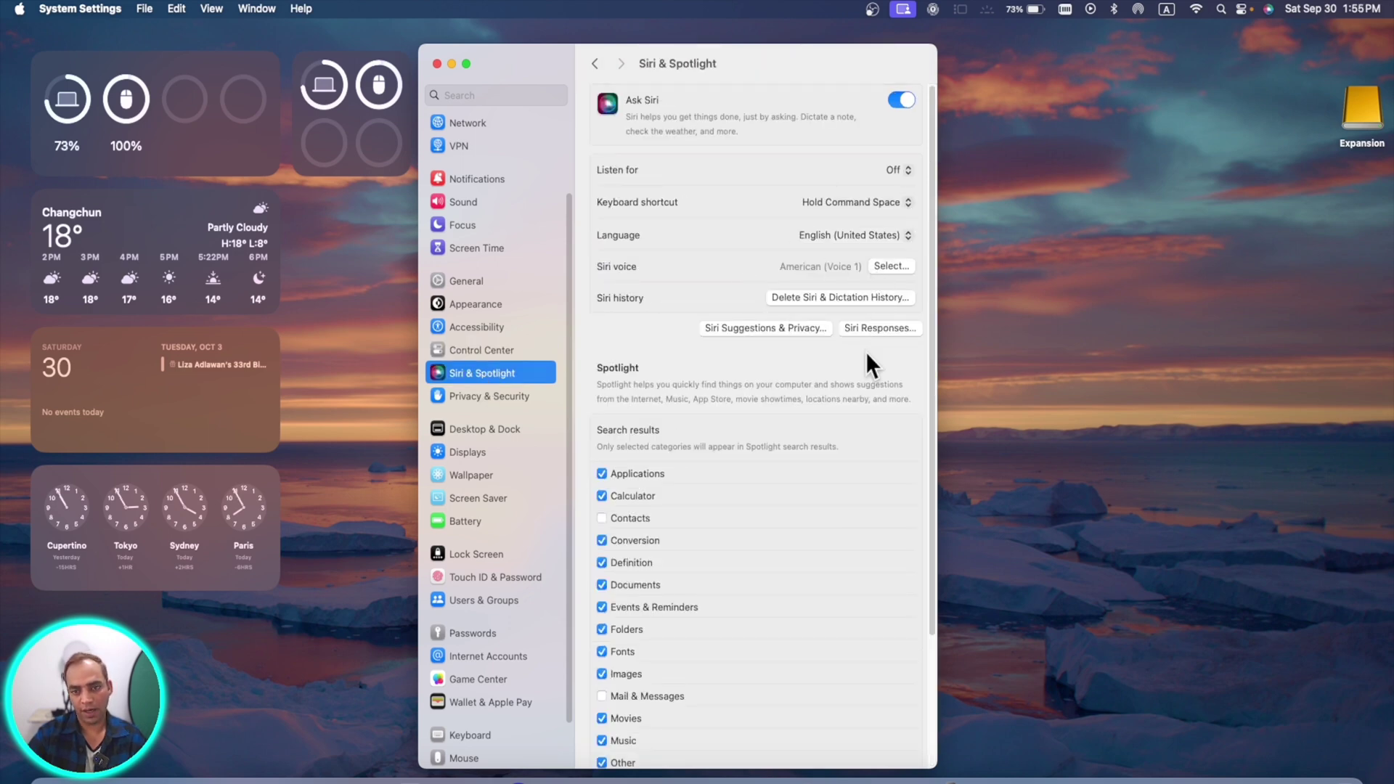
click(898, 170)
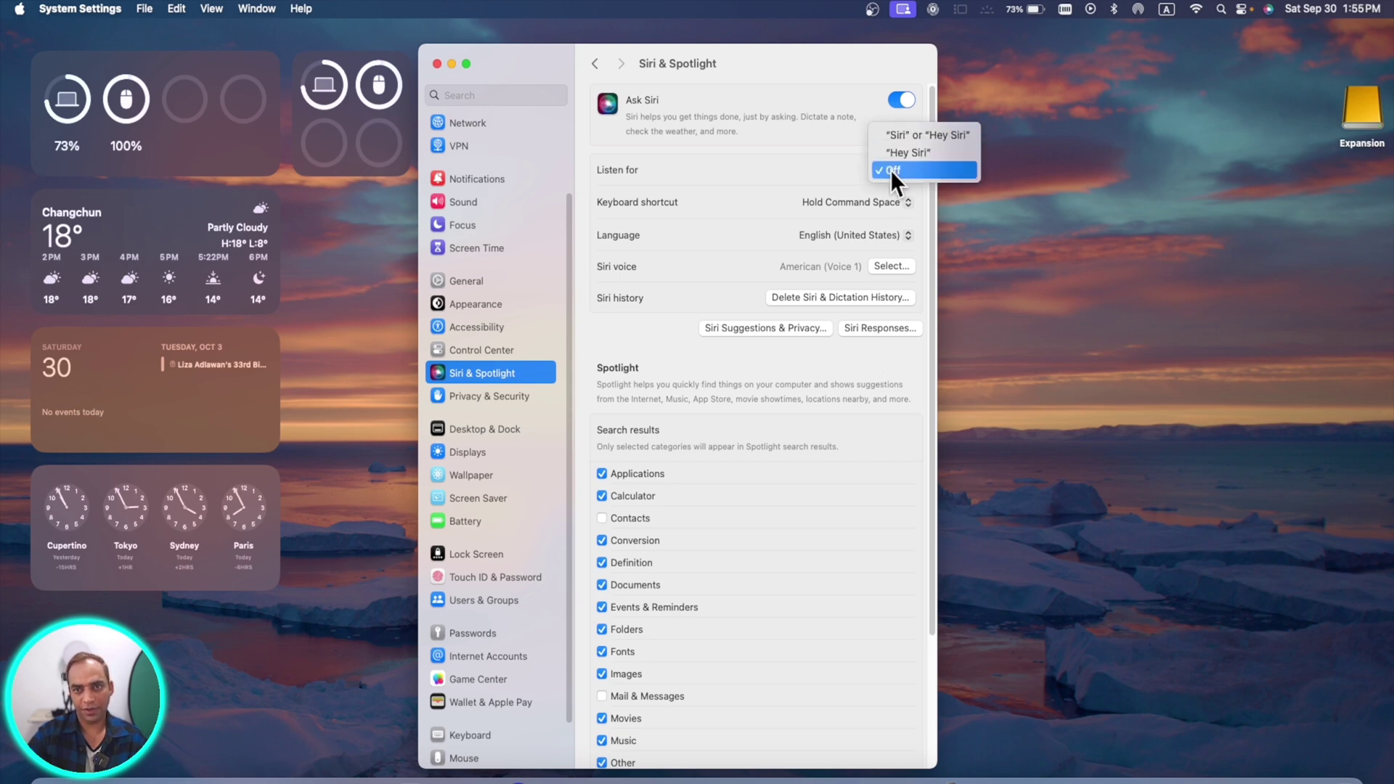
click(890, 170)
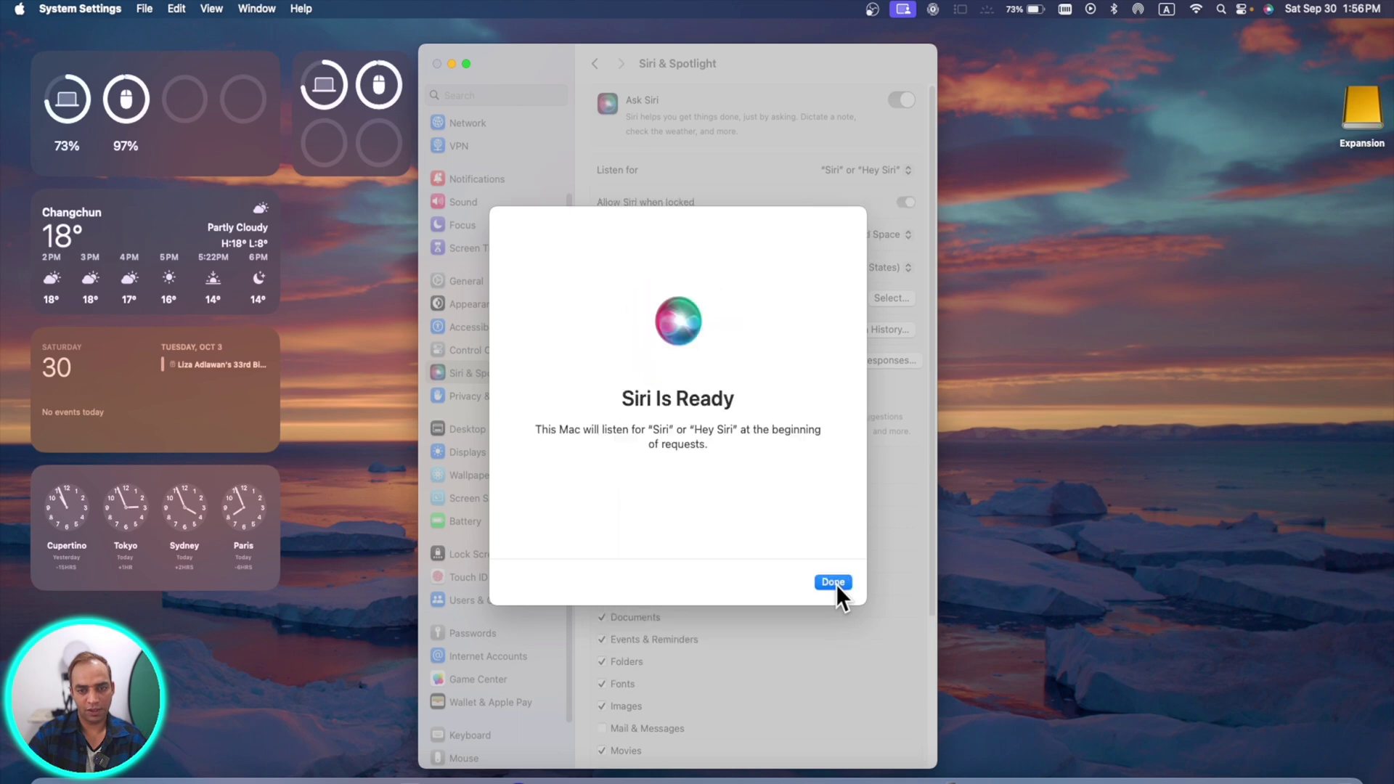
click(835, 584)
click(491, 396)
scroll(669, 406, down, 10)
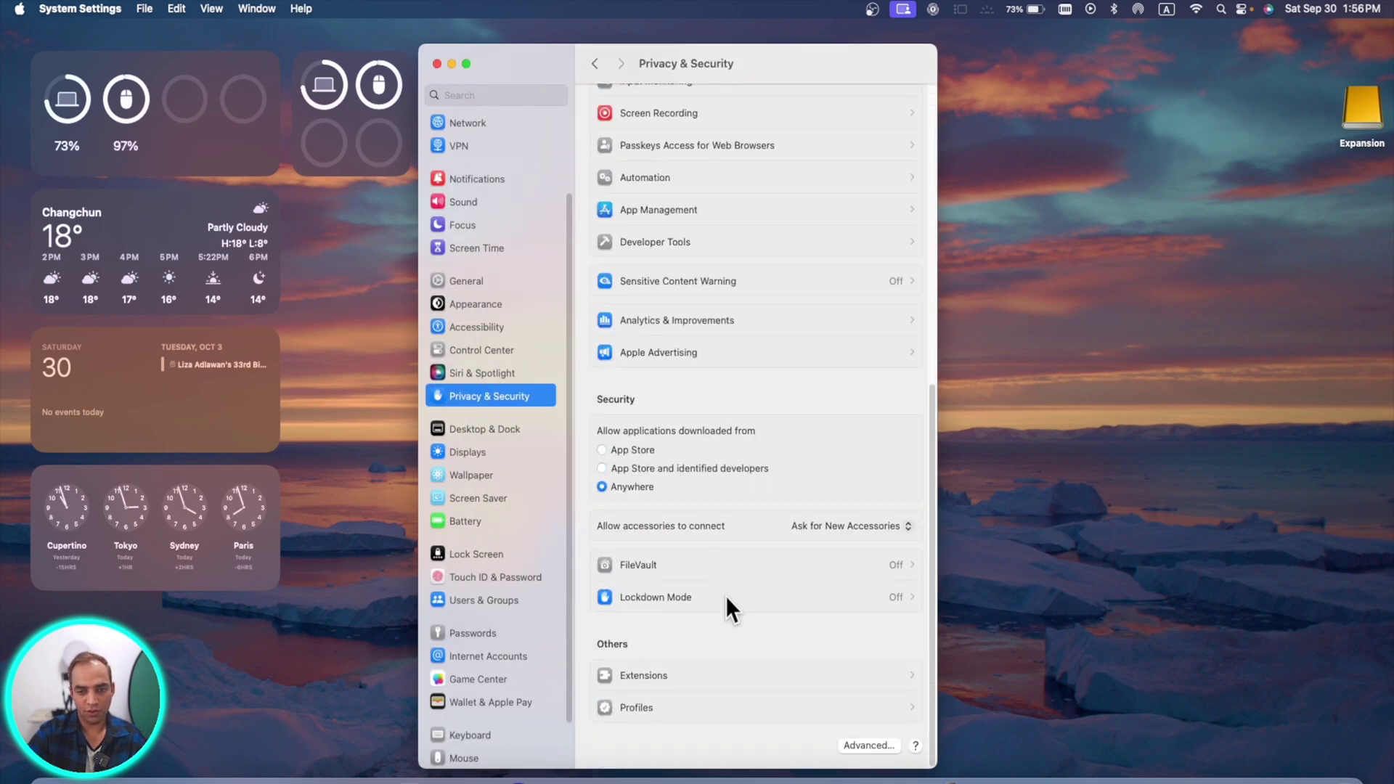
click(738, 281)
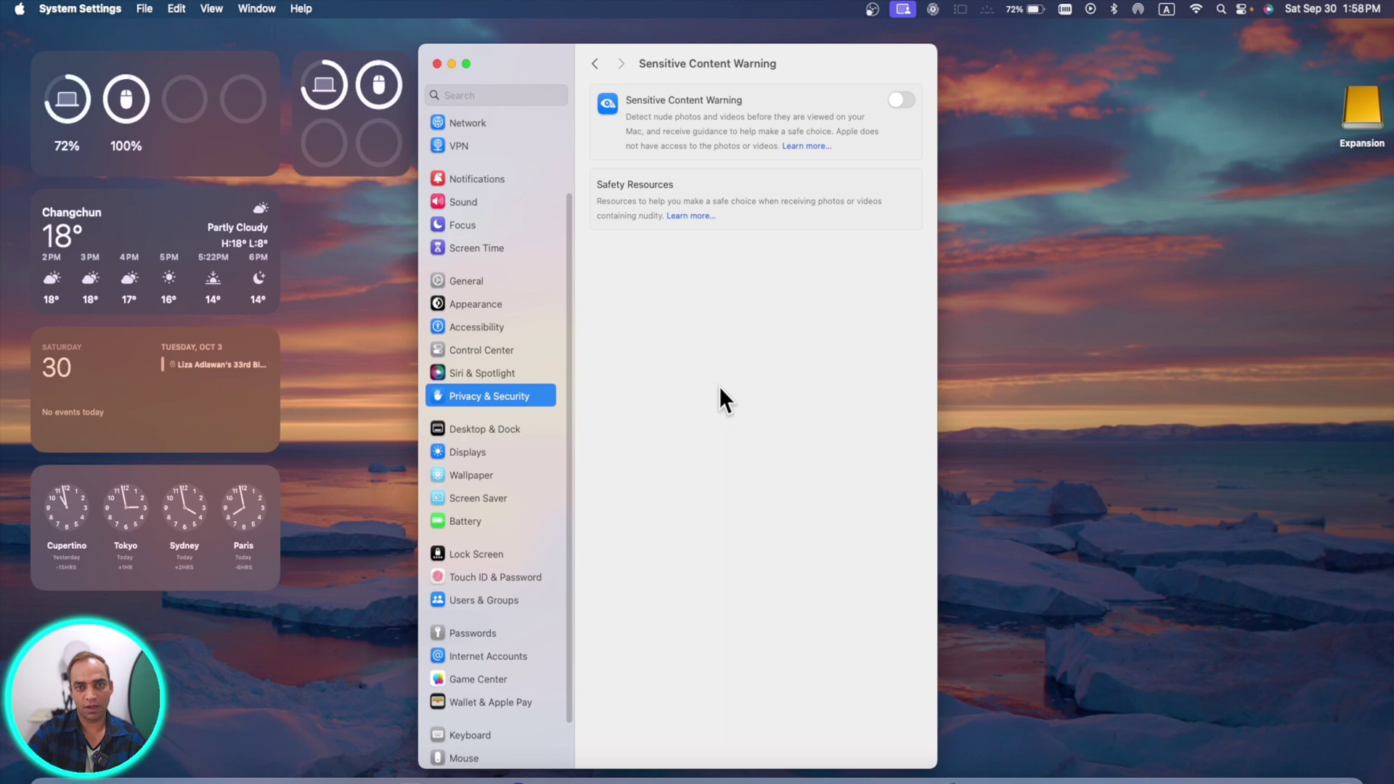
key(super+bracketleft)
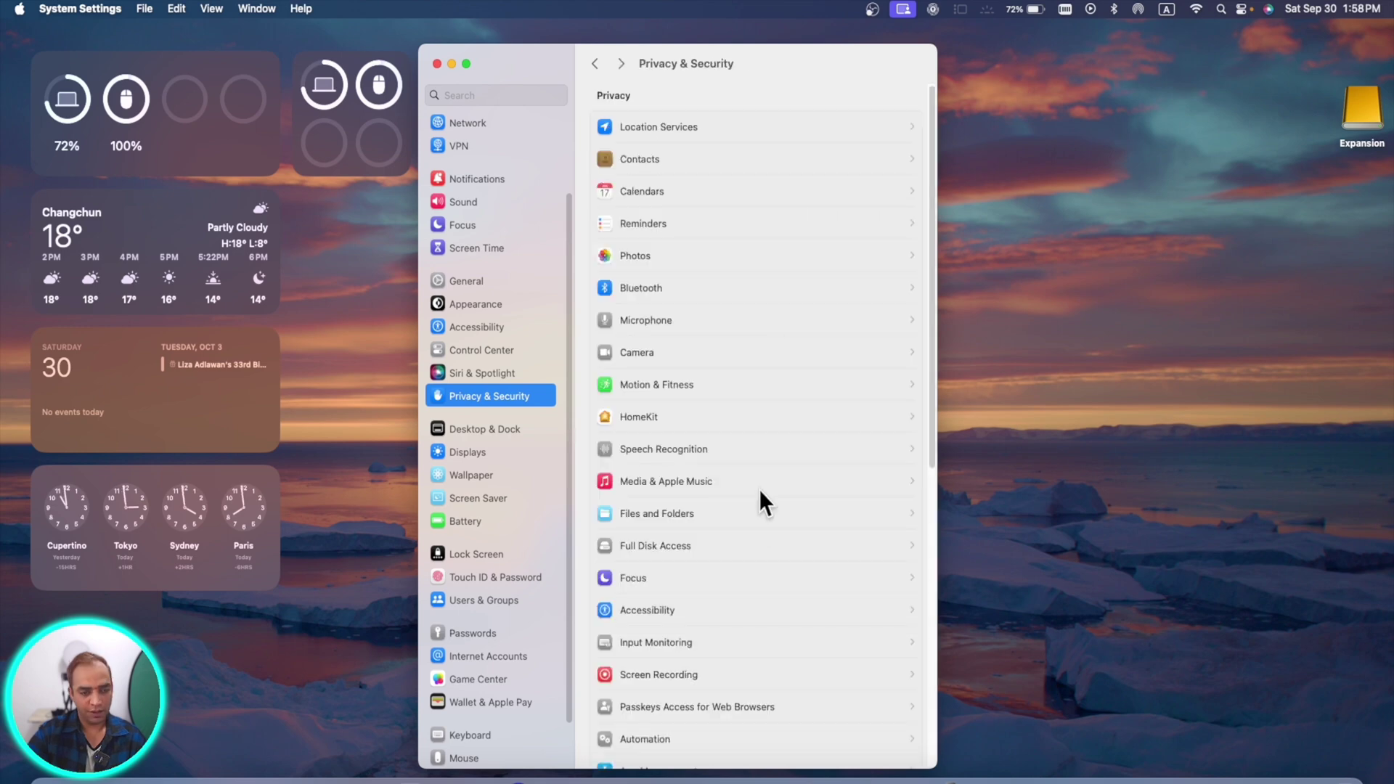
click(676, 129)
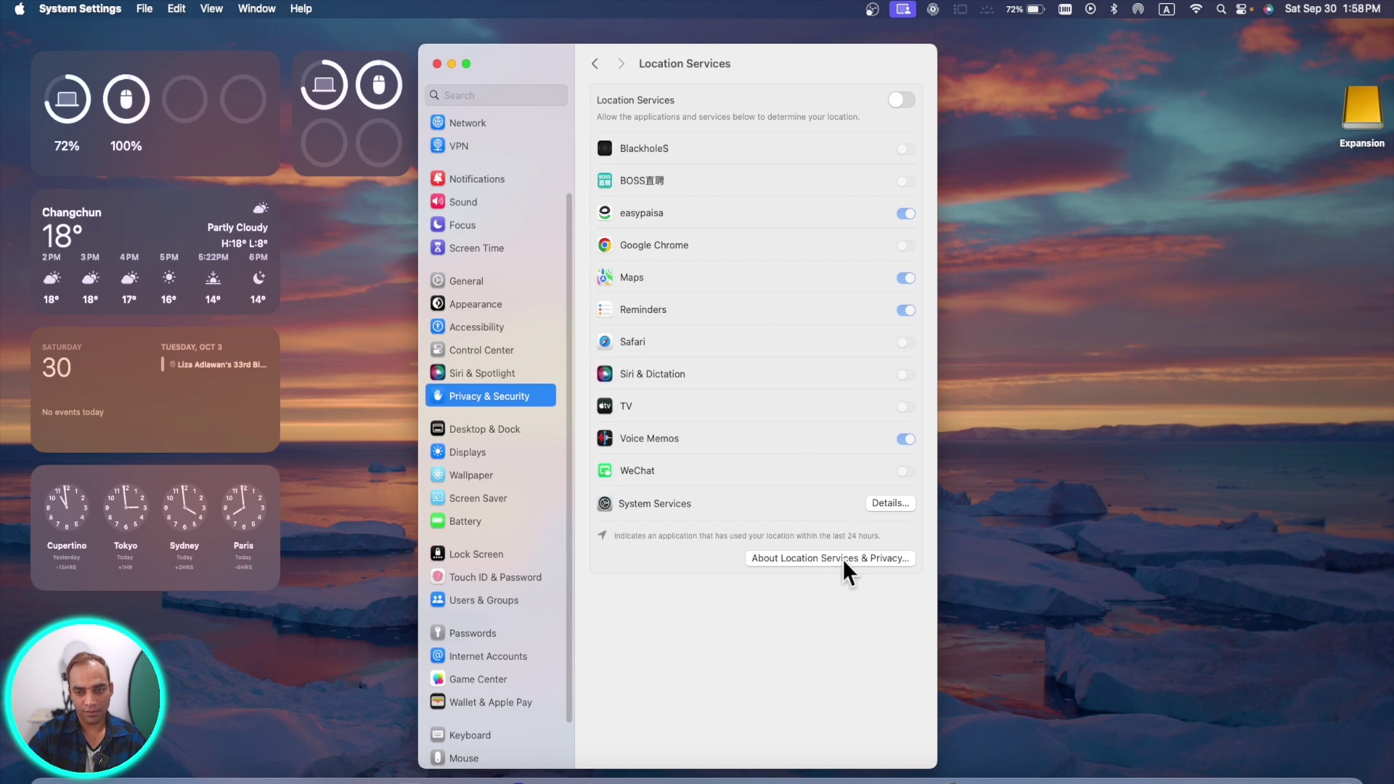
click(882, 504)
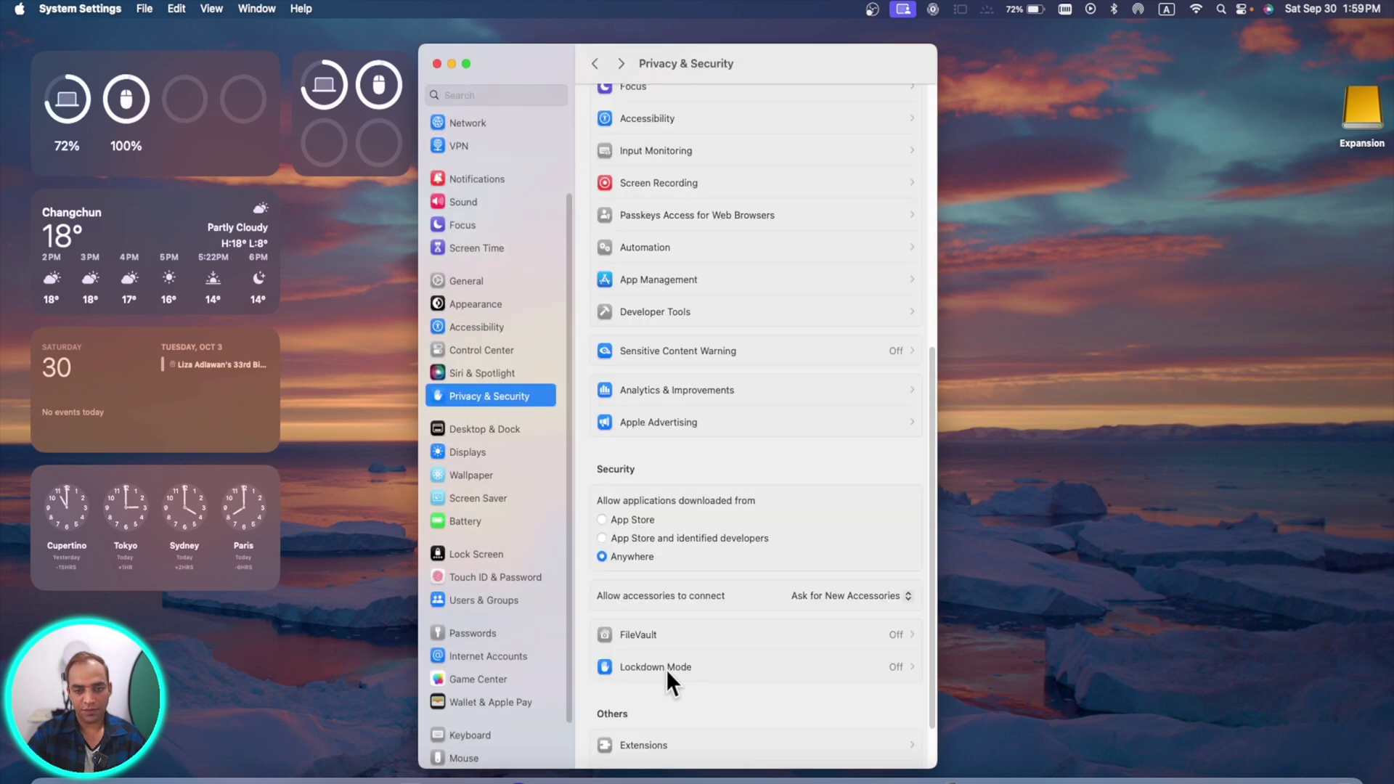
Preview the Lockdown Mode warning and cancel it, leaving Lockdown Mode off, then go to Desktop & Dock.
click(662, 667)
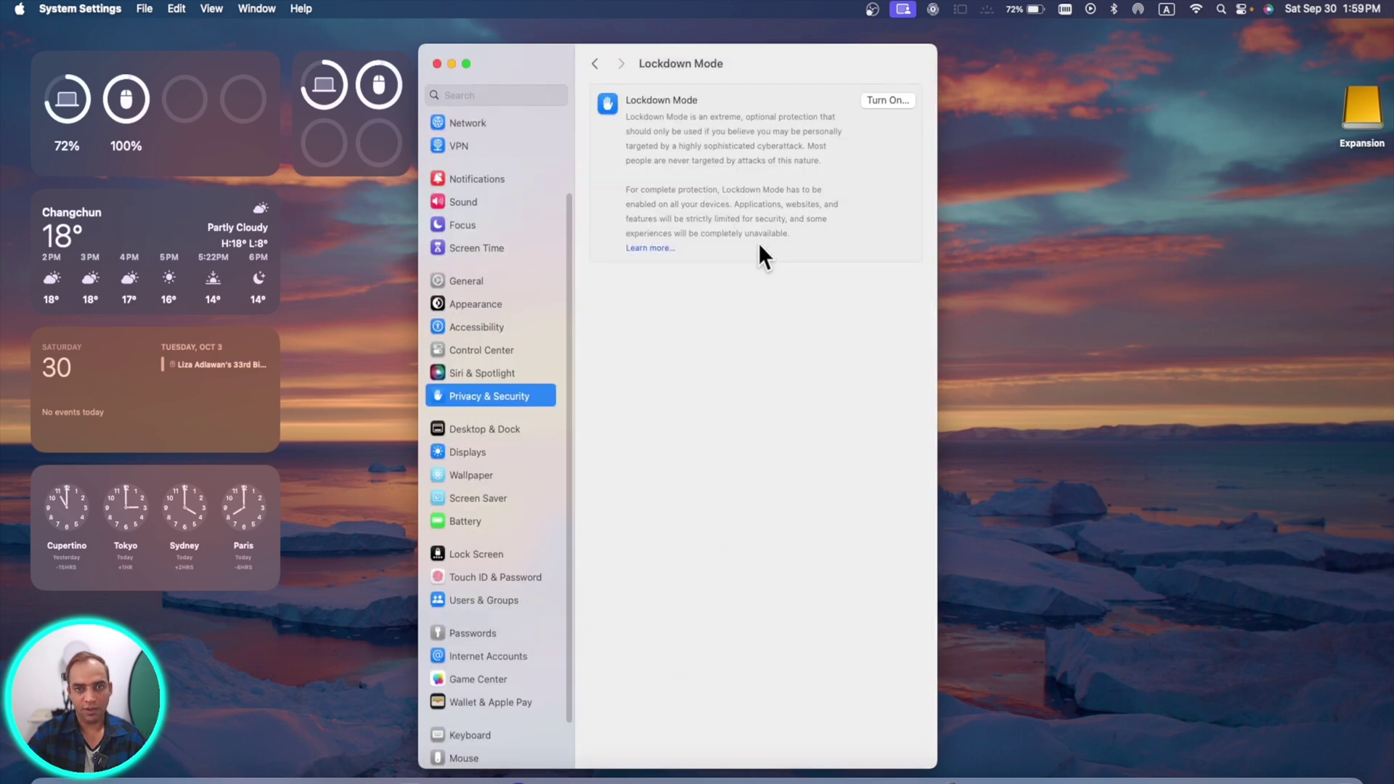
click(888, 101)
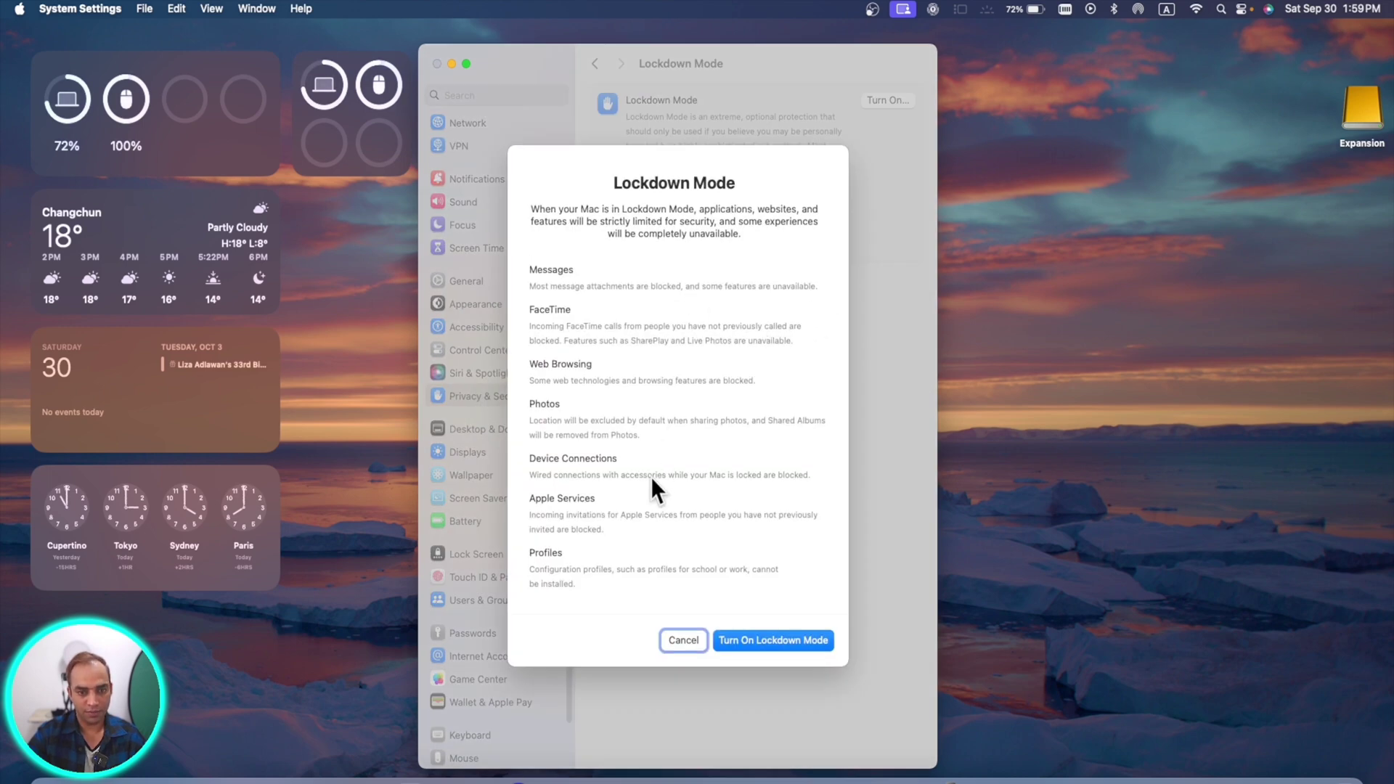
click(687, 644)
click(472, 428)
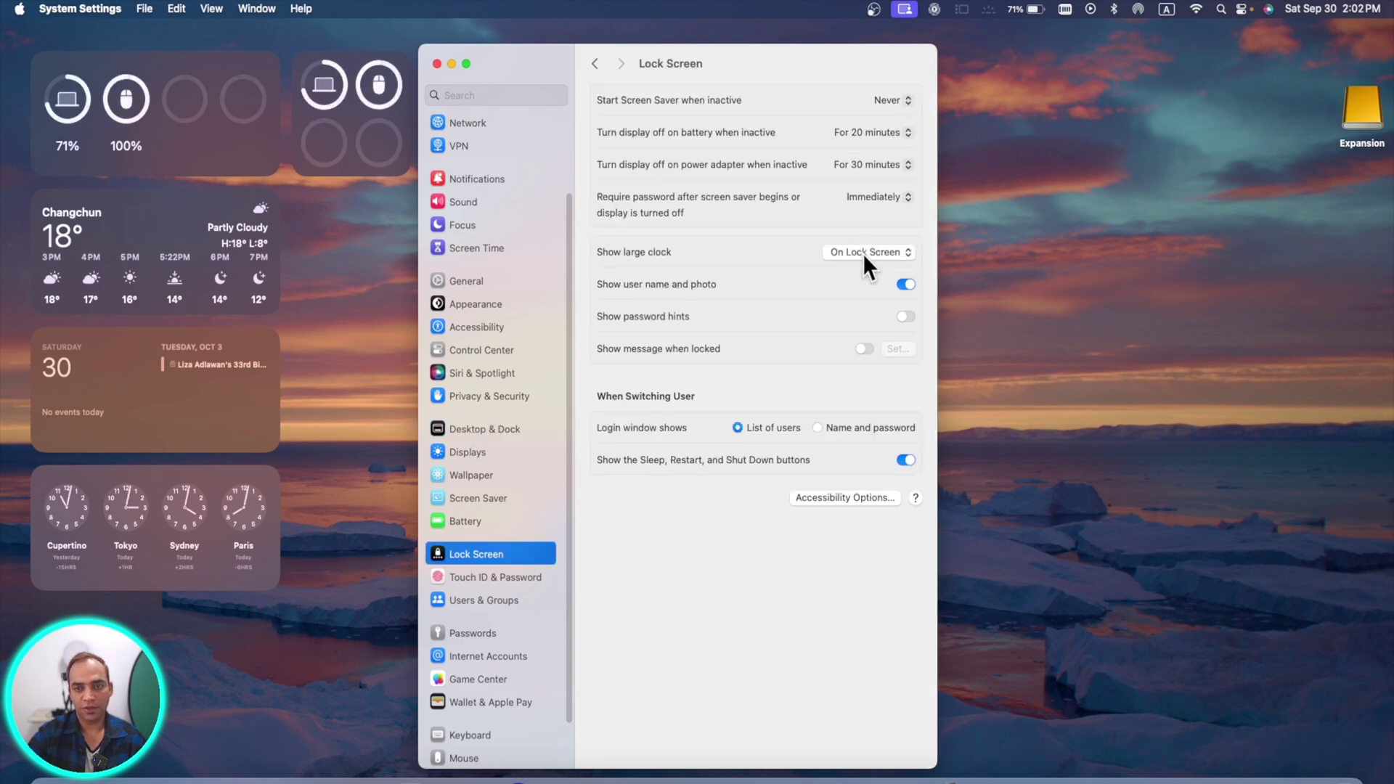
Set Show large clock to On Screen Saver and Lock Screen, after briefly choosing Never.
click(866, 253)
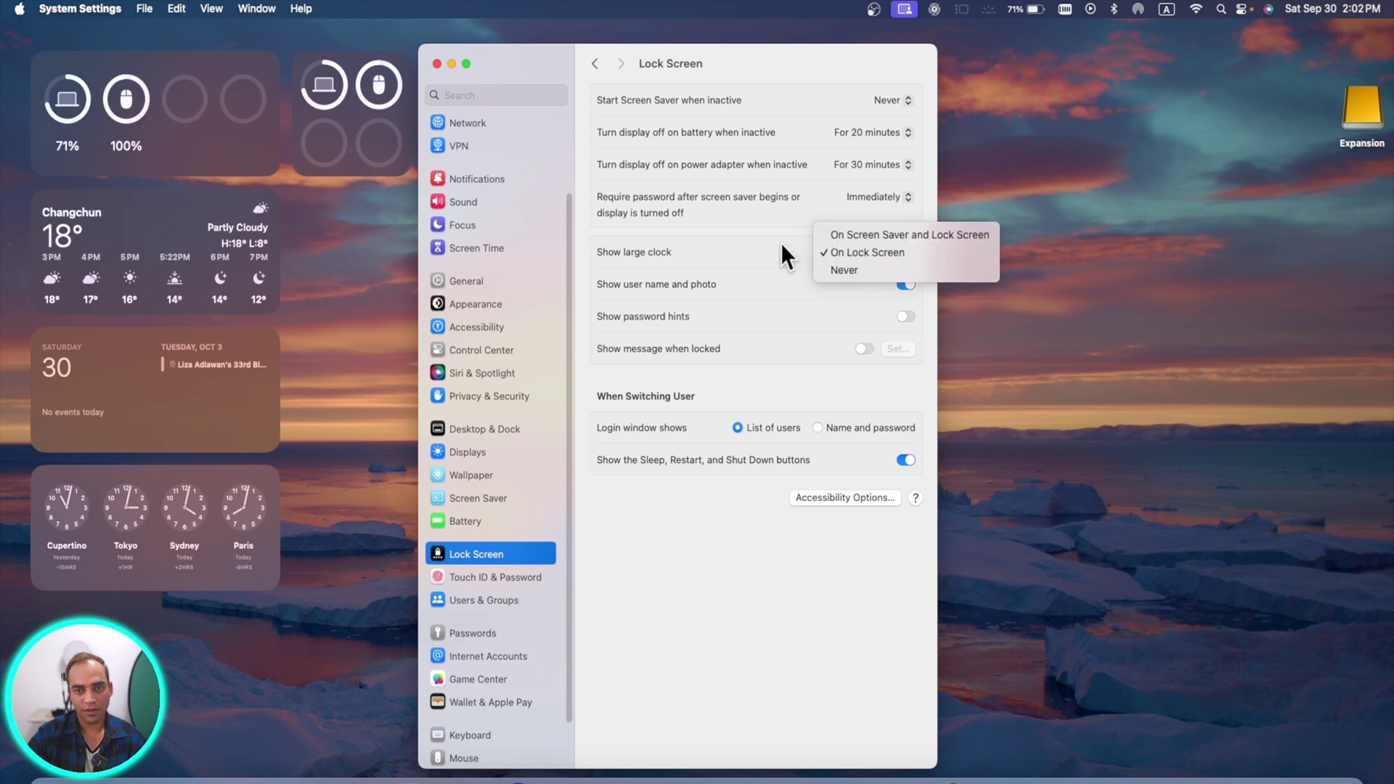
click(761, 248)
click(869, 253)
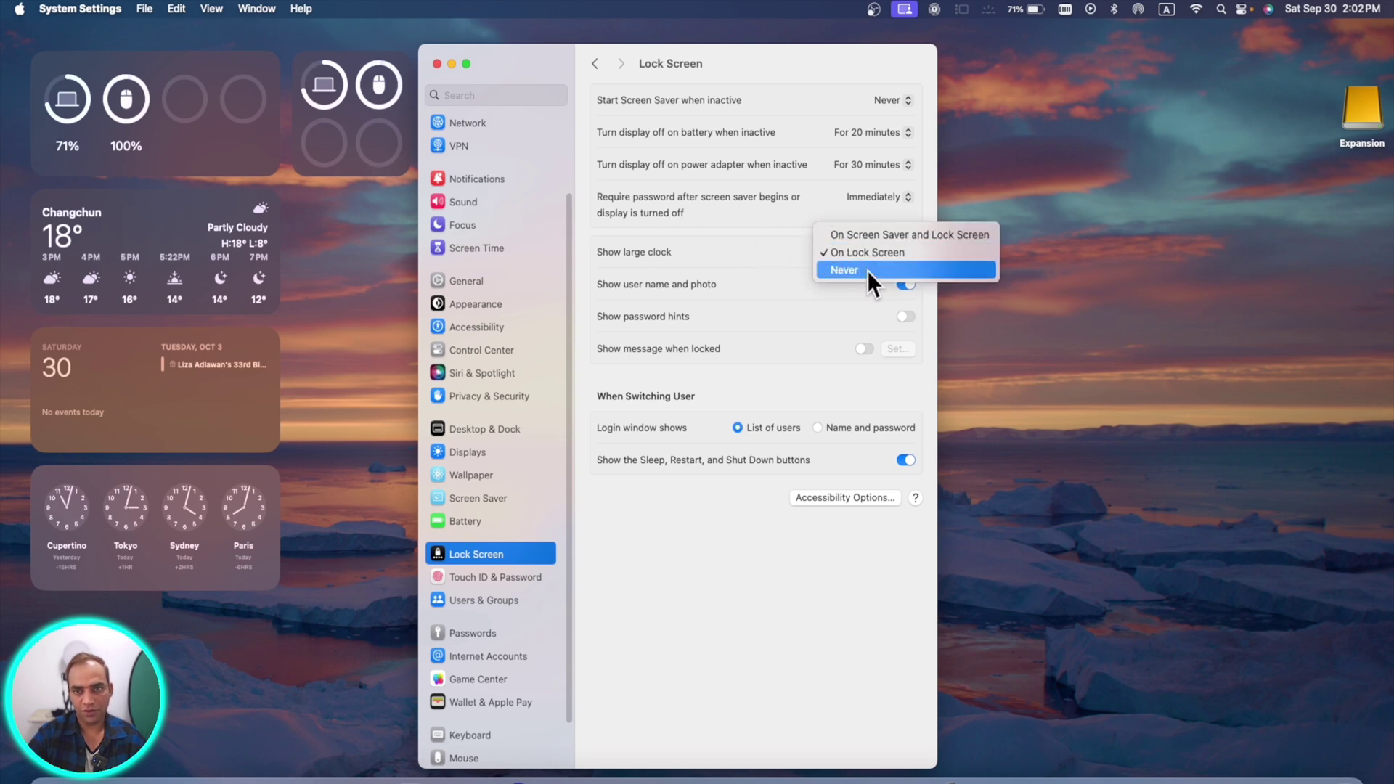
click(867, 268)
click(876, 251)
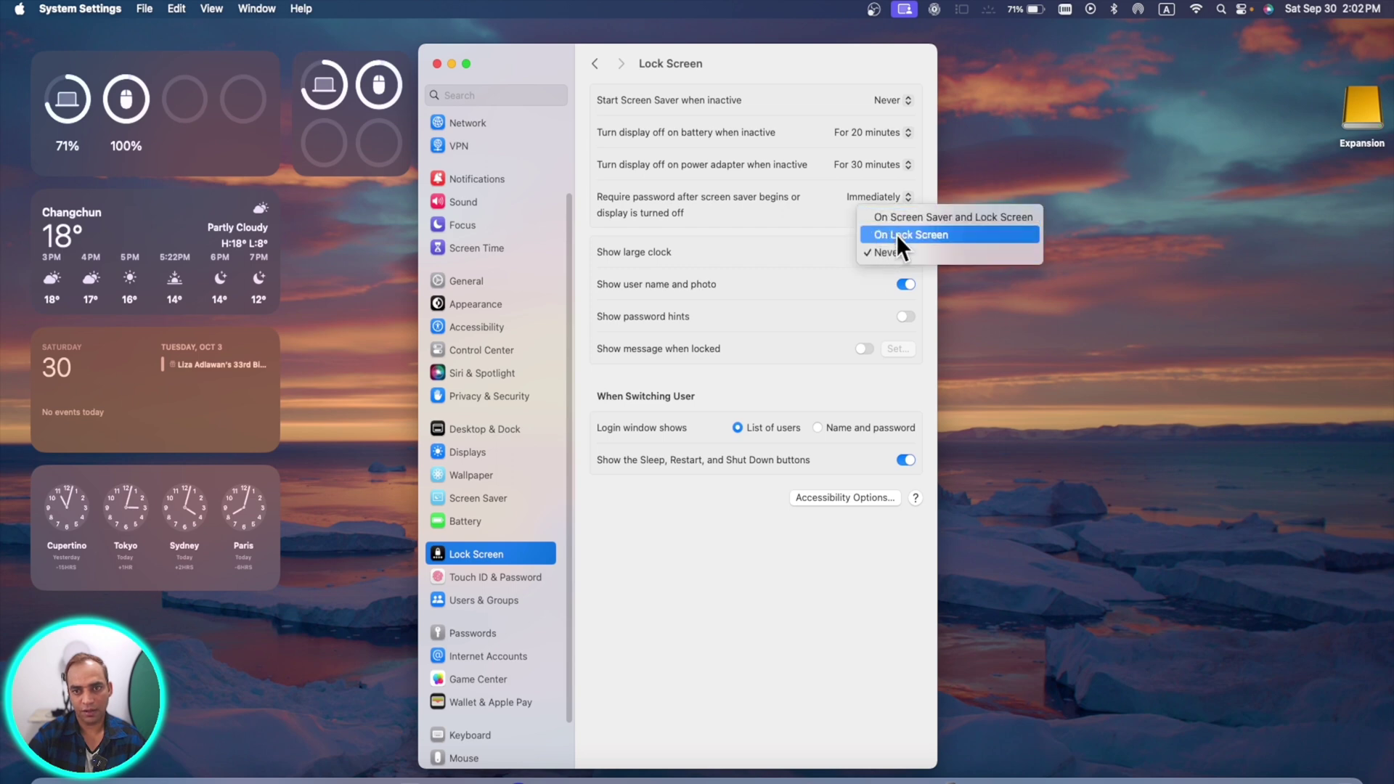
click(901, 217)
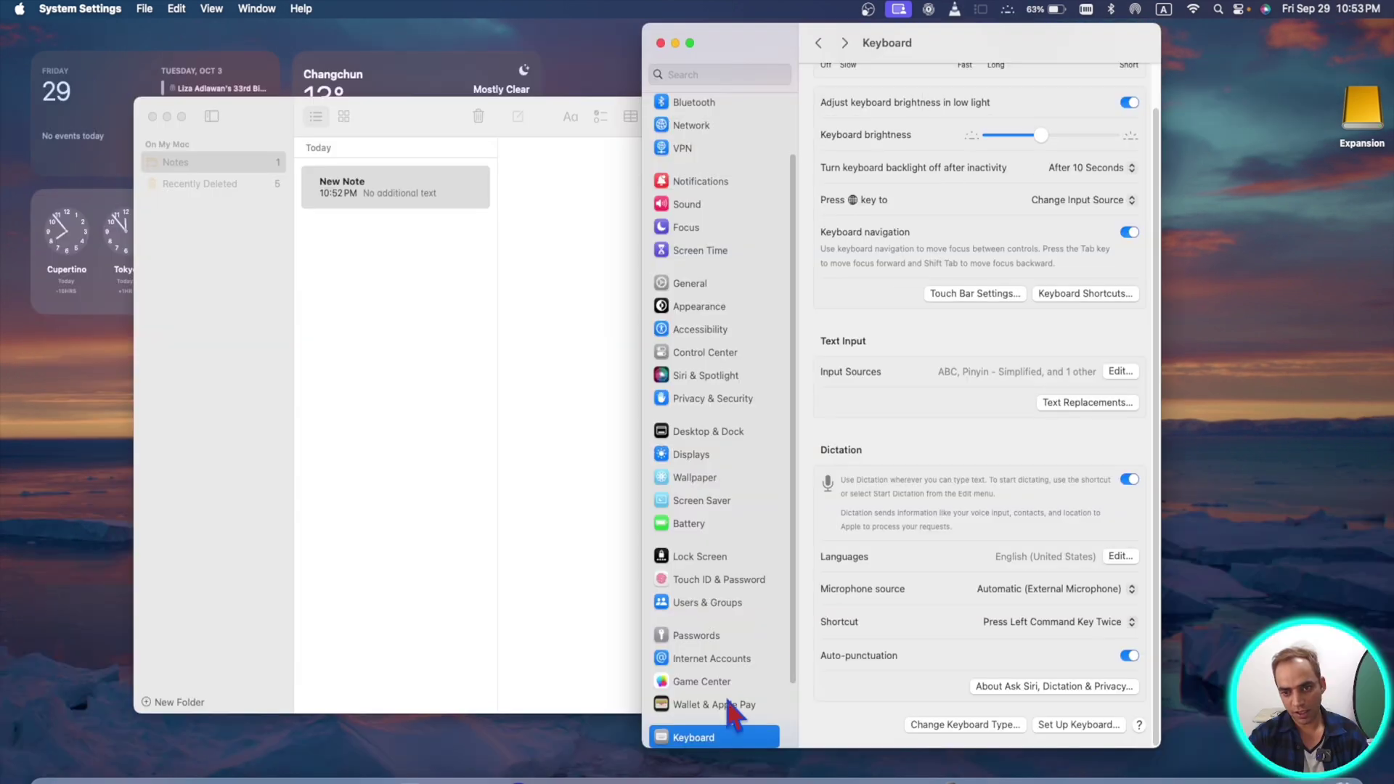
scroll(723, 697, down, 2)
Review the Keyboard input sources, then show the Dictation Shortcut choices, still Press Left Command Key Twice.
click(1121, 371)
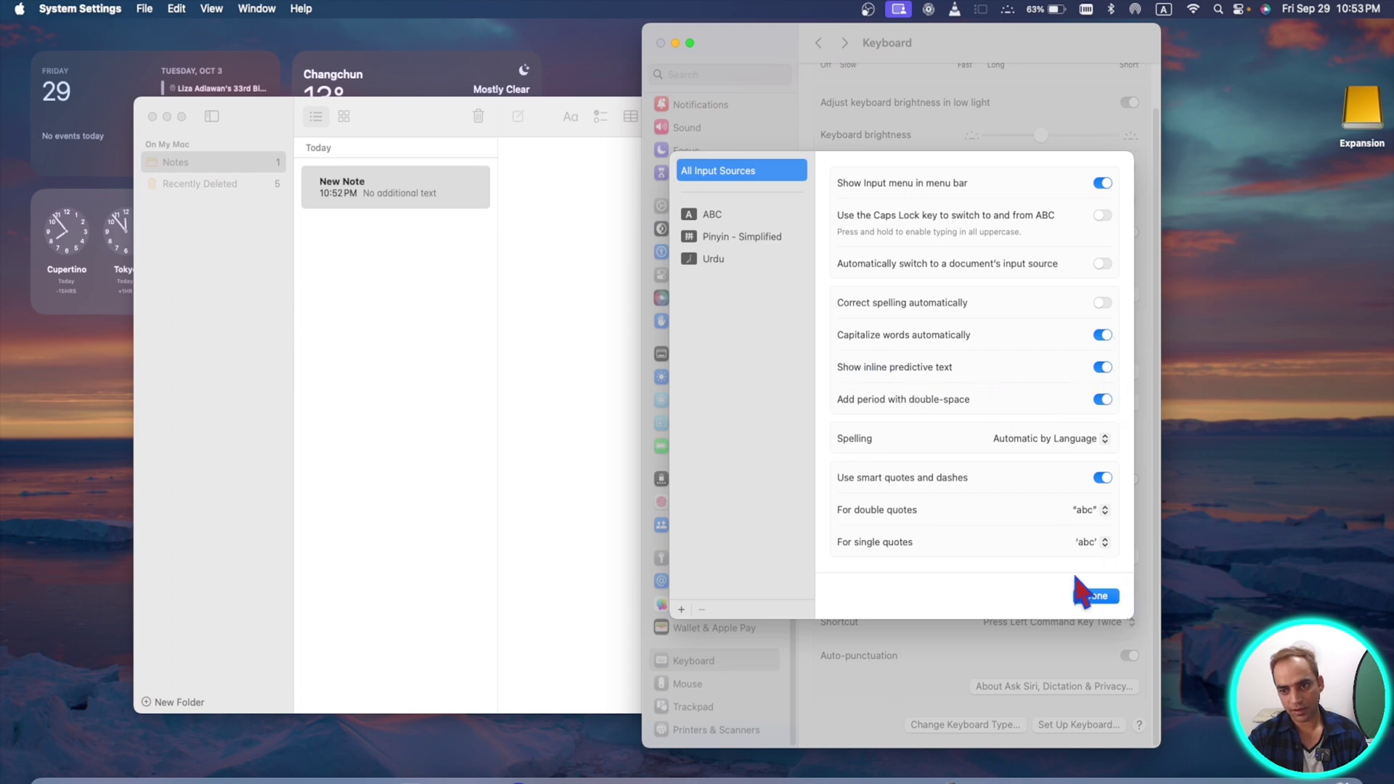
click(1095, 597)
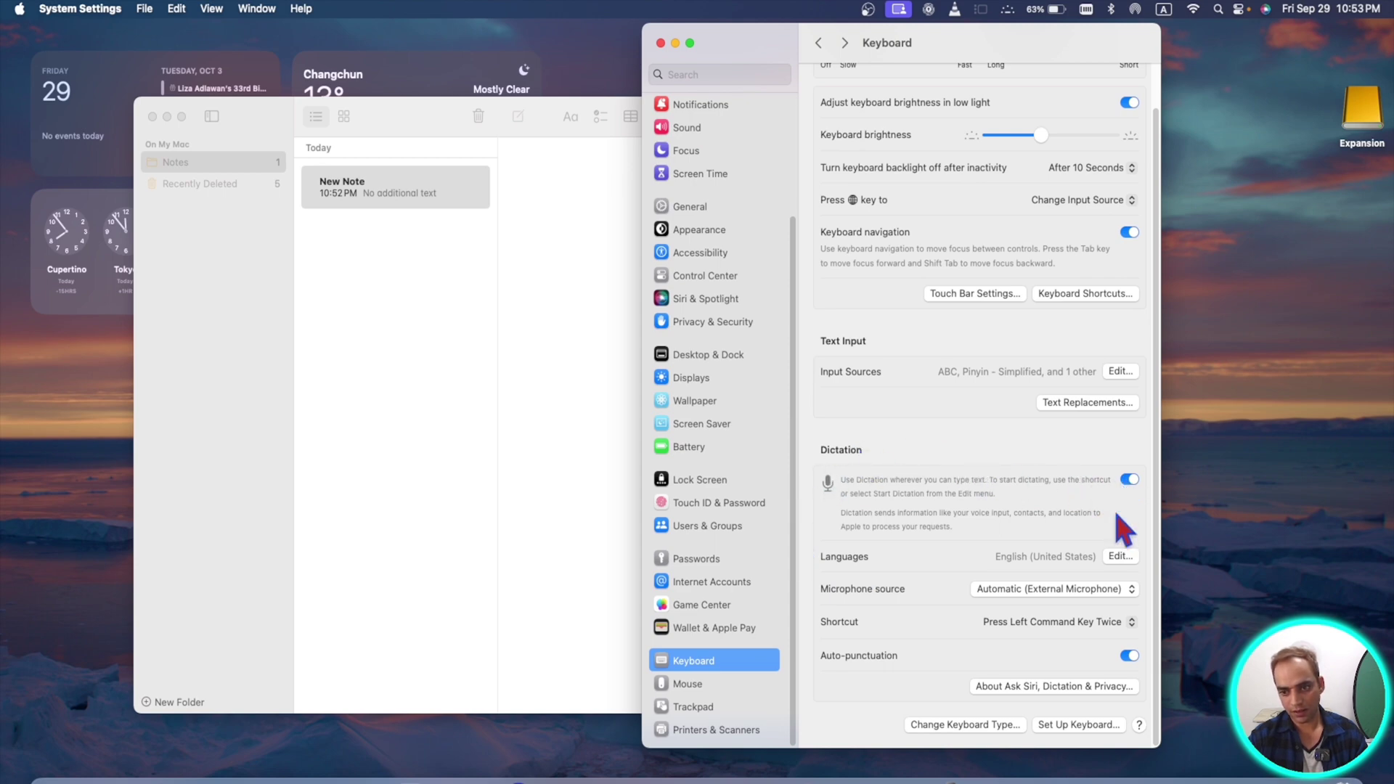
click(1072, 621)
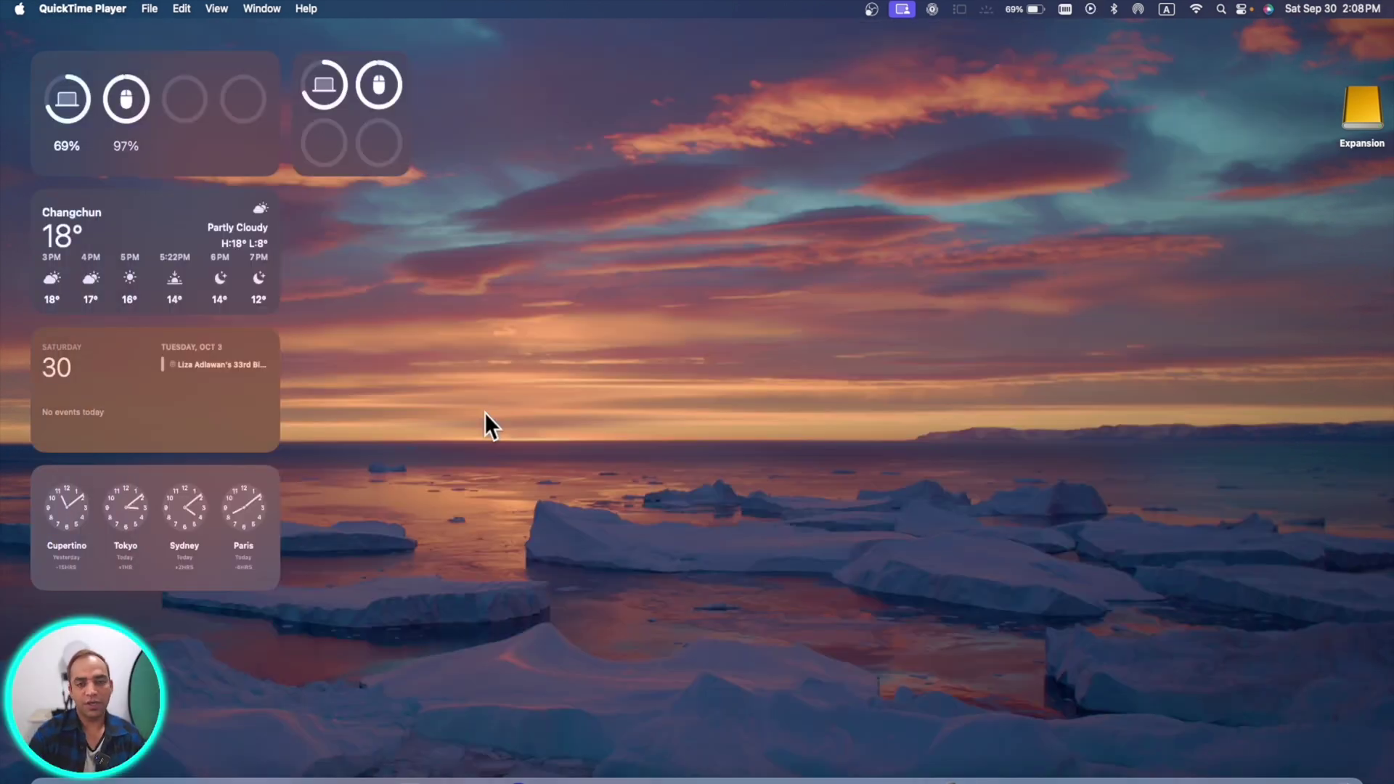
Bring up an empty Spotlight Search field with Command-Space.
key(super+space)
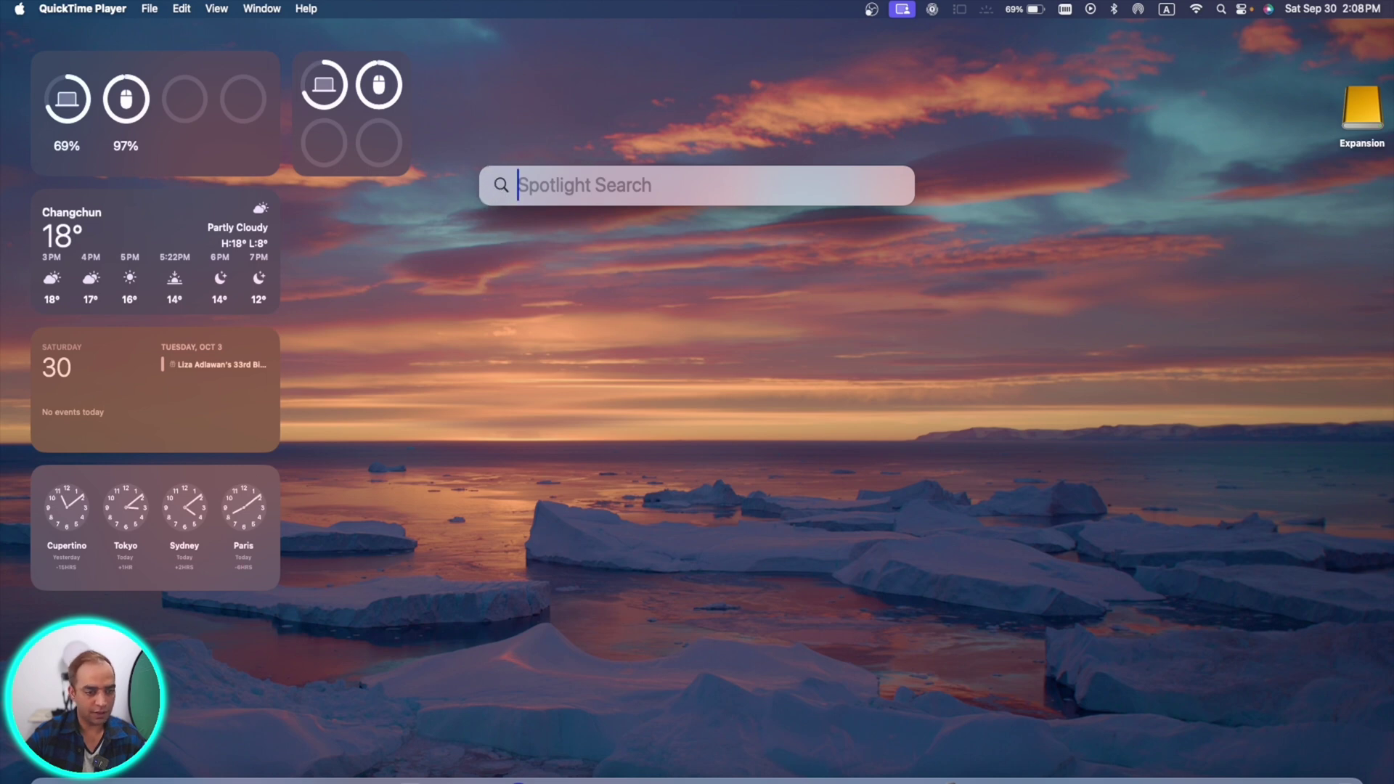
mouse_move(169, 780)
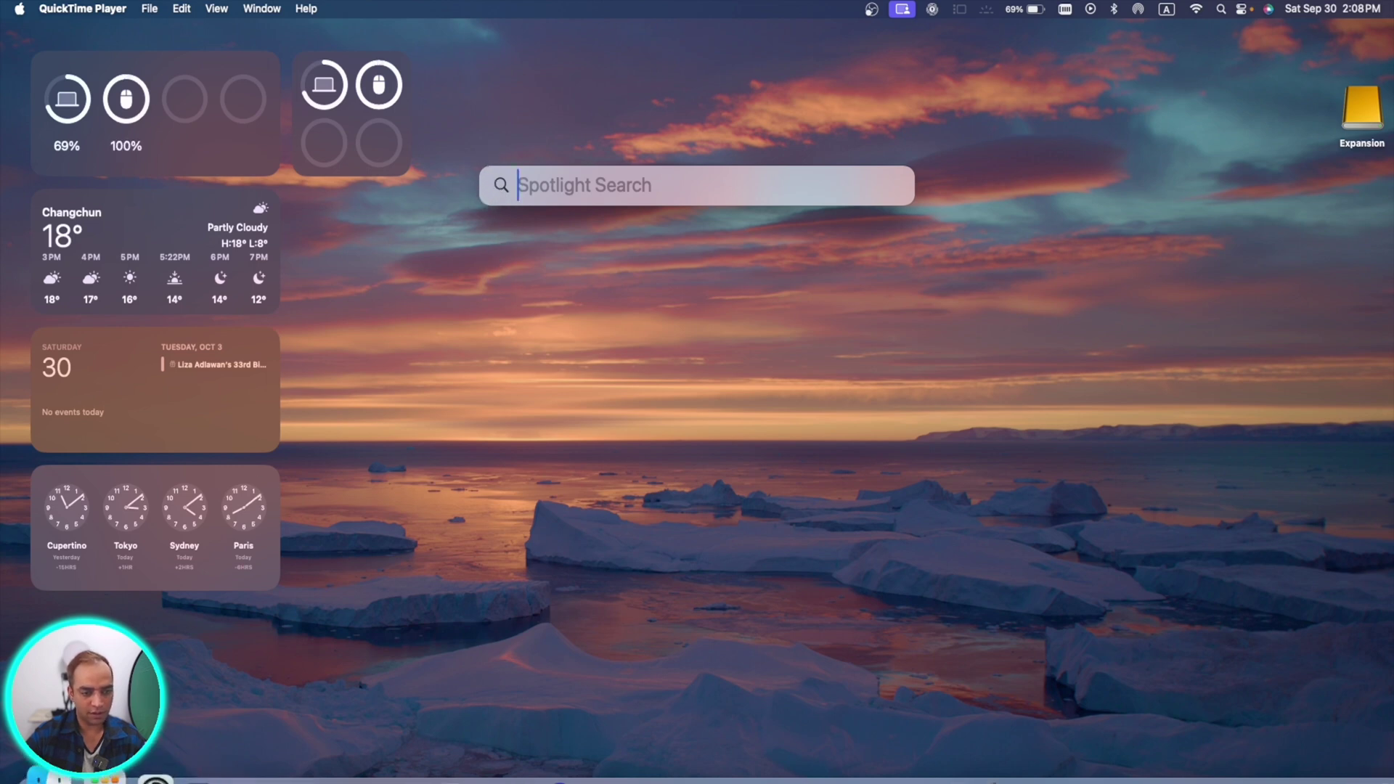